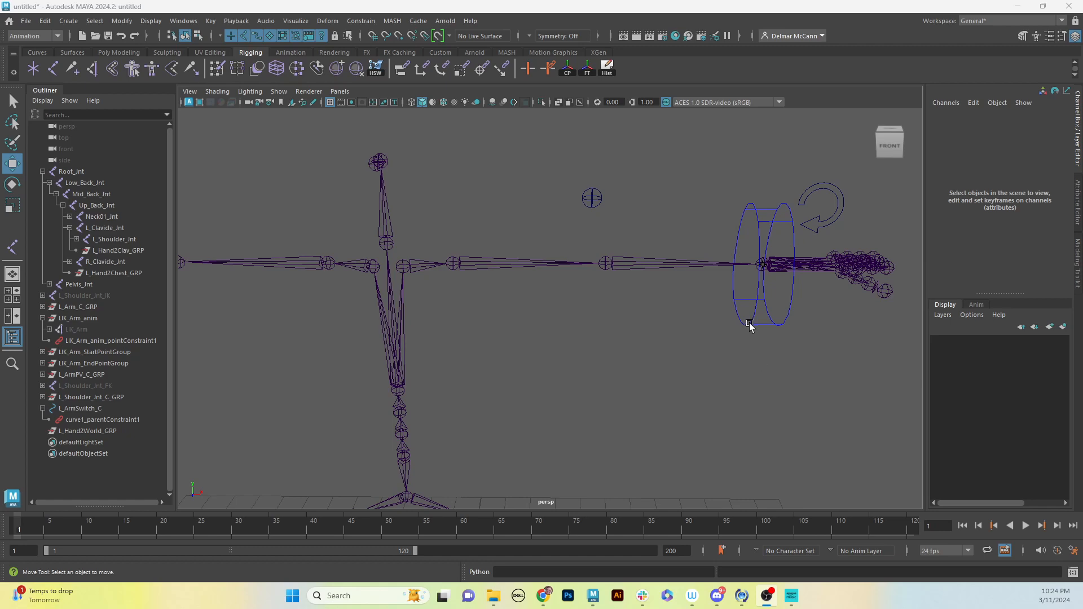
alt+drag(590, 346, 641, 334)
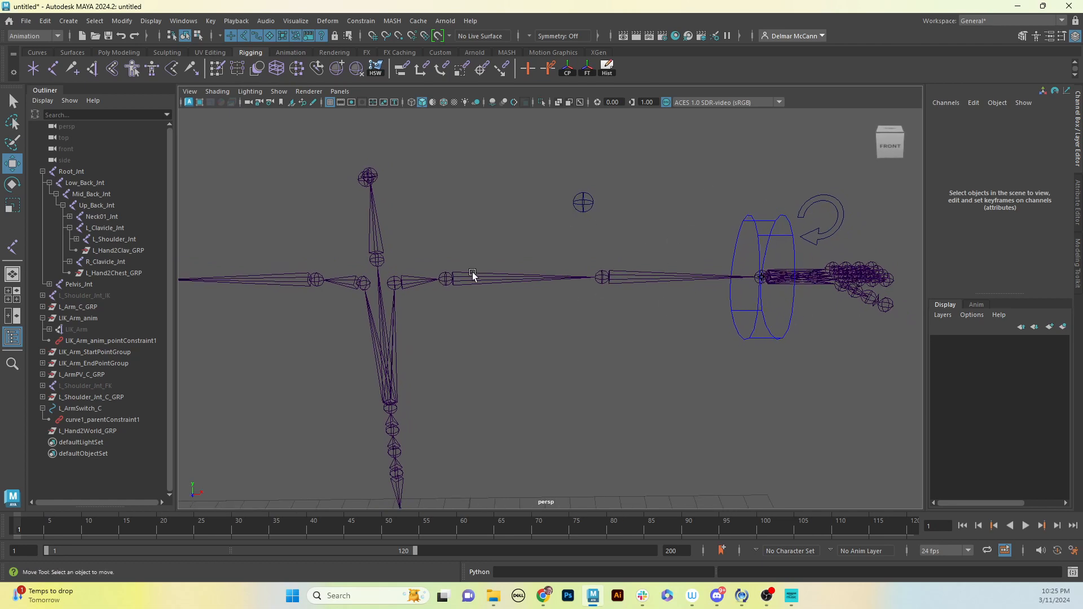
alt+drag(467, 299, 442, 314)
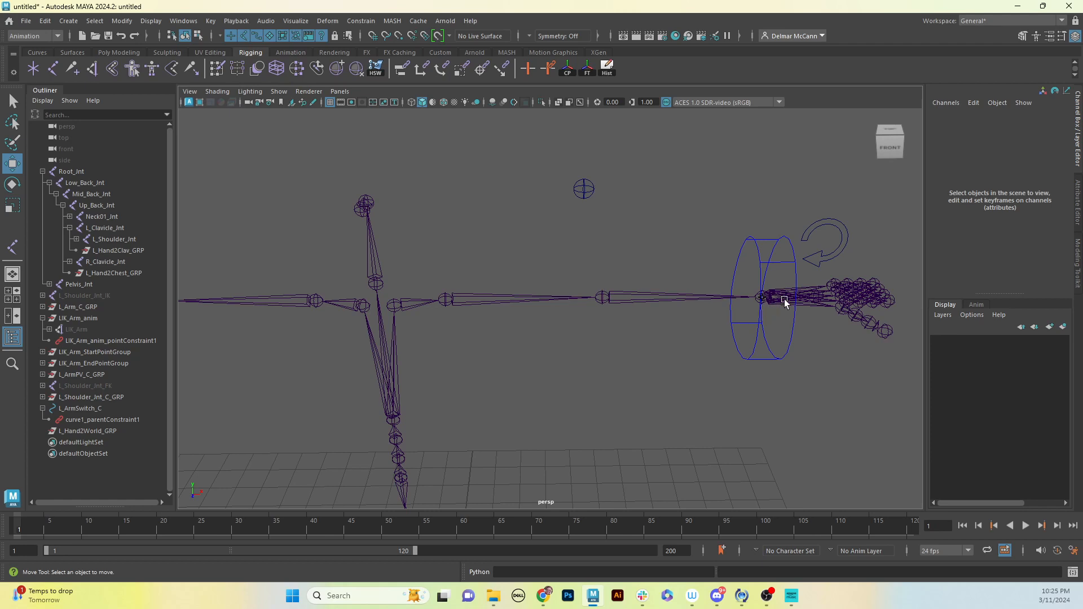
alt+middle_drag(801, 314, 786, 309)
alt+drag(787, 317, 788, 312)
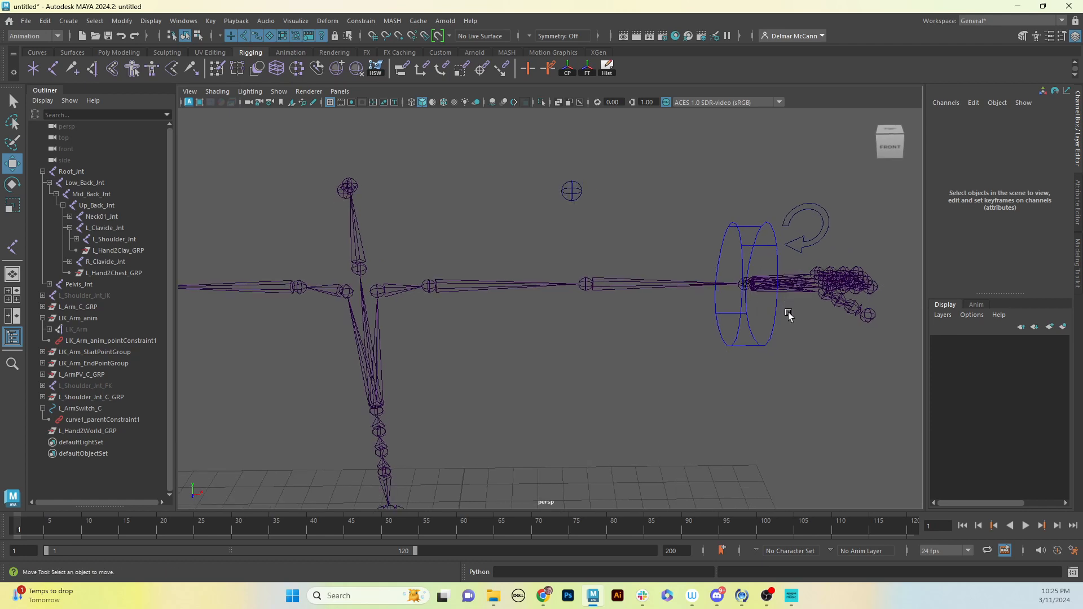
Test the left arm's IK by moving the wrist control L_Arm_C toward the body, and undo the moves
click(774, 319)
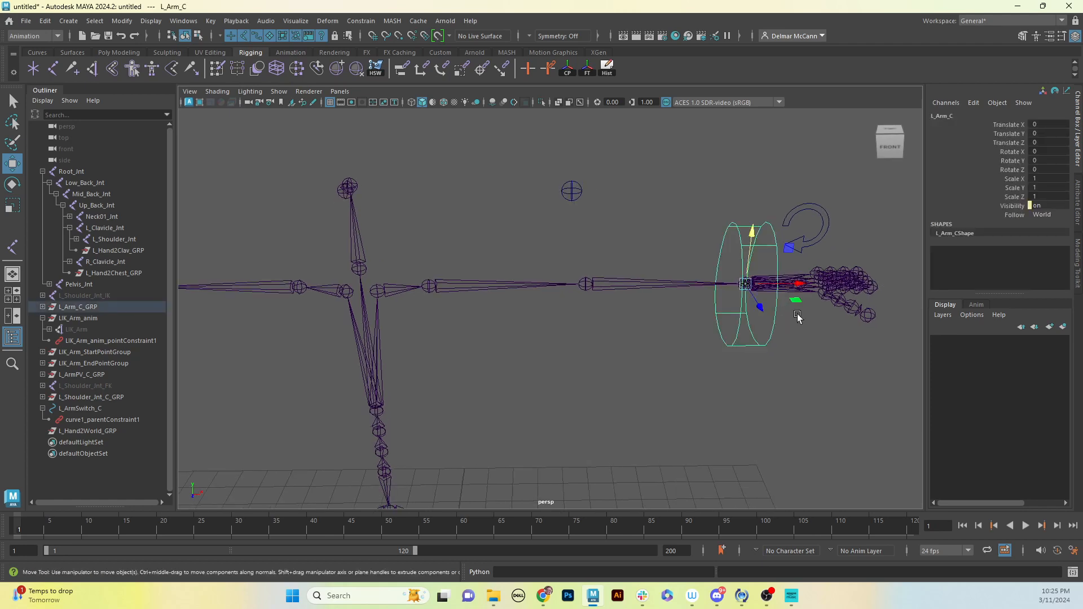
click(827, 219)
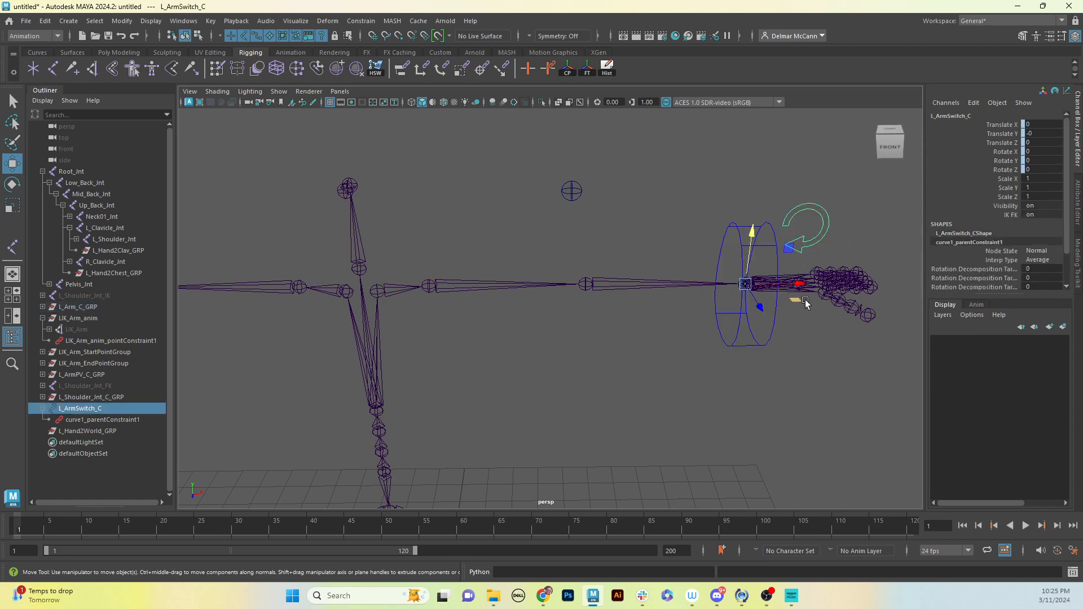
click(805, 368)
click(776, 321)
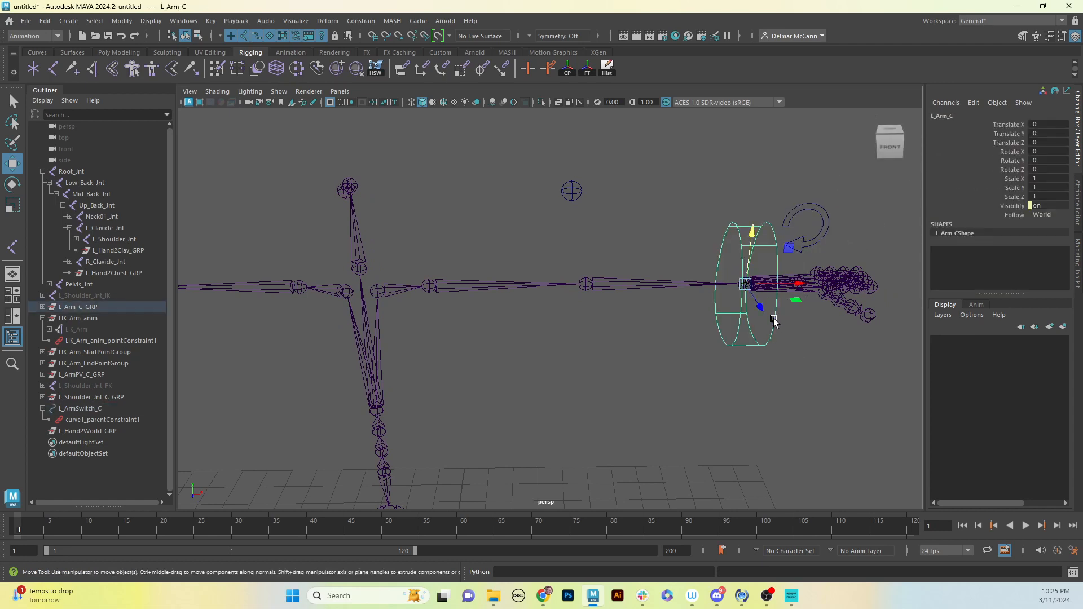
drag(795, 299, 710, 299)
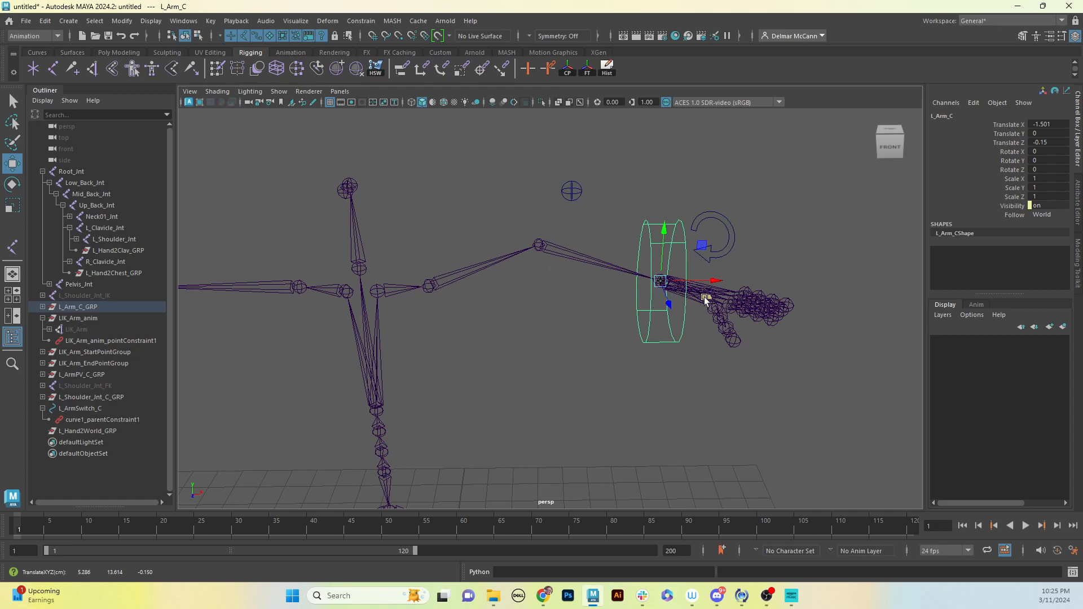
mouse_move(706, 297)
mouse_down()
mouse_move(719, 264)
mouse_move(643, 345)
mouse_move(719, 298)
mouse_up()
key(ctrl+z)
key(ctrl+z)
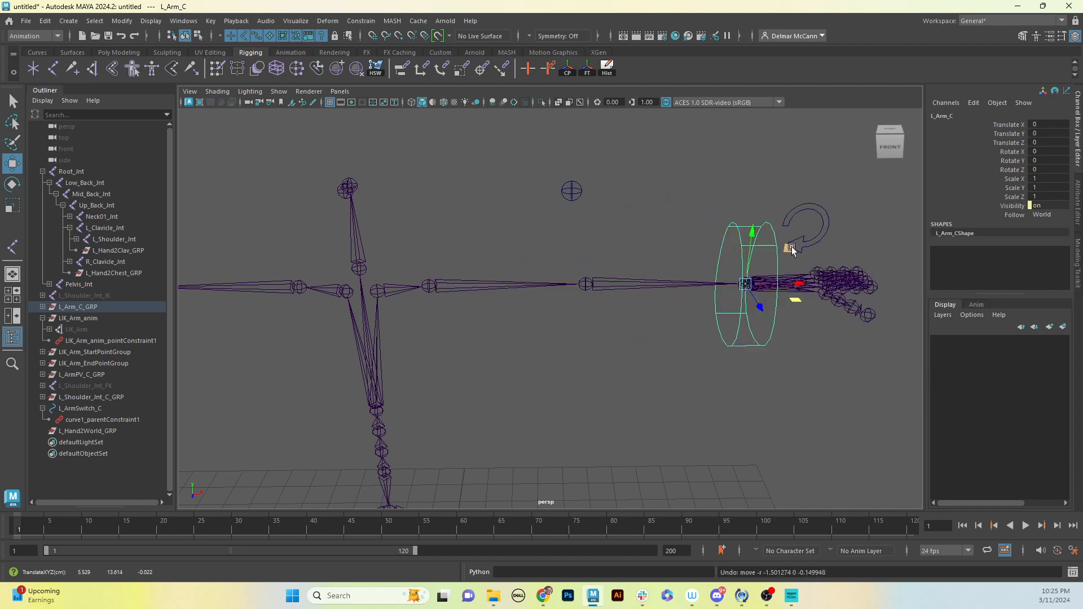
drag(788, 248, 729, 317)
key(ctrl+z)
Switch the left arm to FK by setting the IK FK attribute of L_ArmSwitch_C to off
click(820, 233)
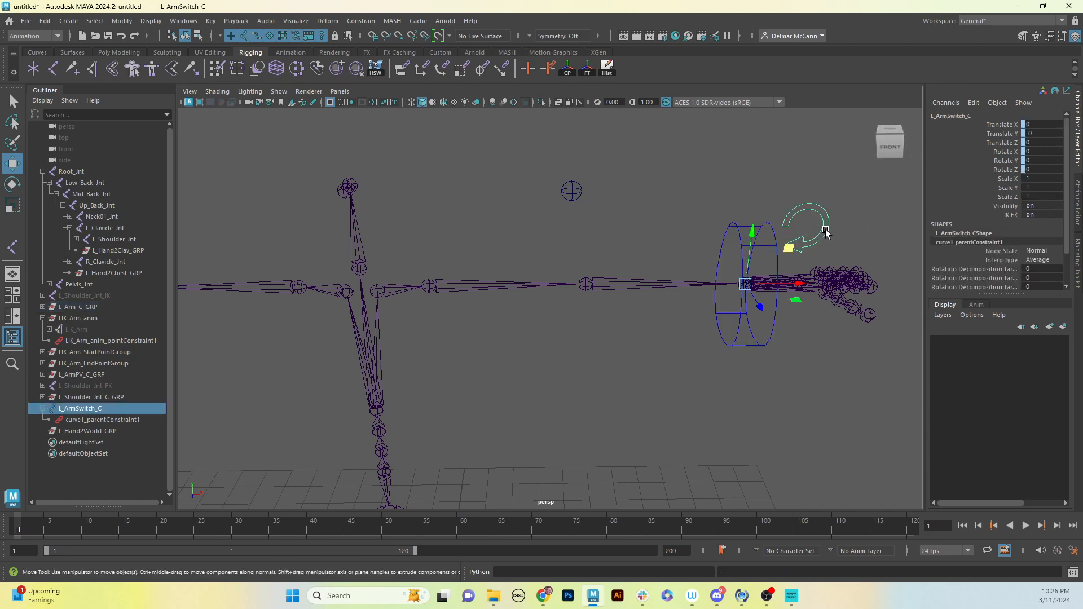
click(1013, 215)
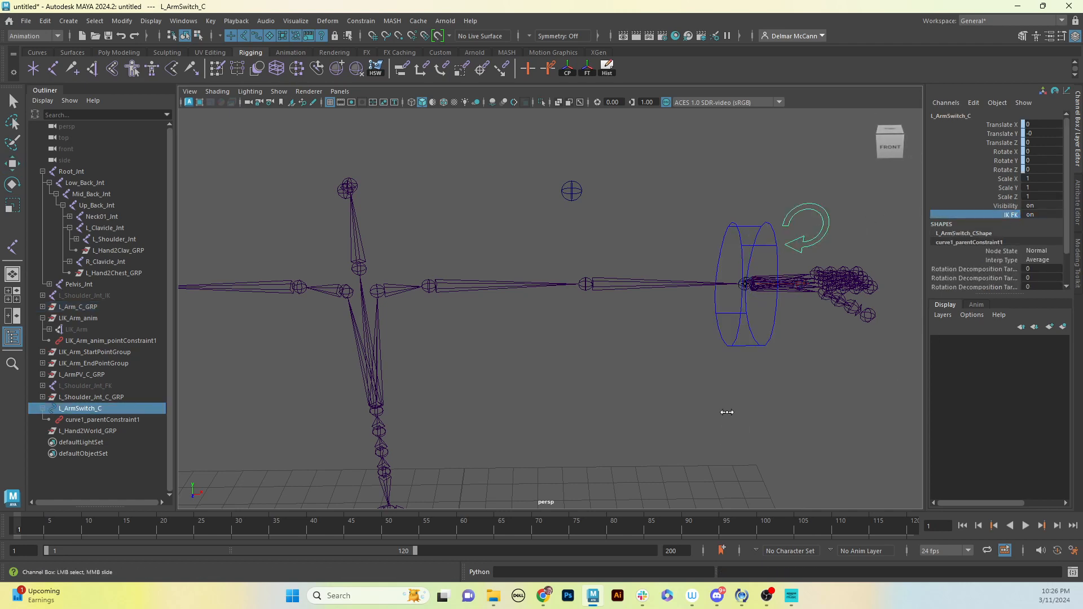
middle_drag(801, 398, 653, 407)
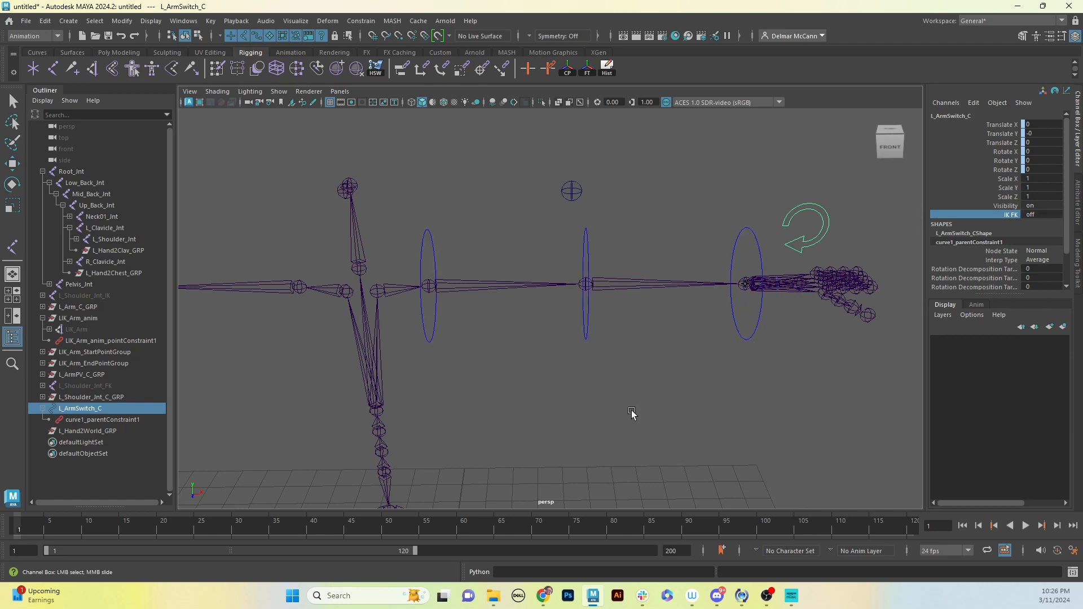
Try rotating the left shoulder FK control about its Y axis and its Z axis, undoing each rotation
click(425, 341)
key(w)
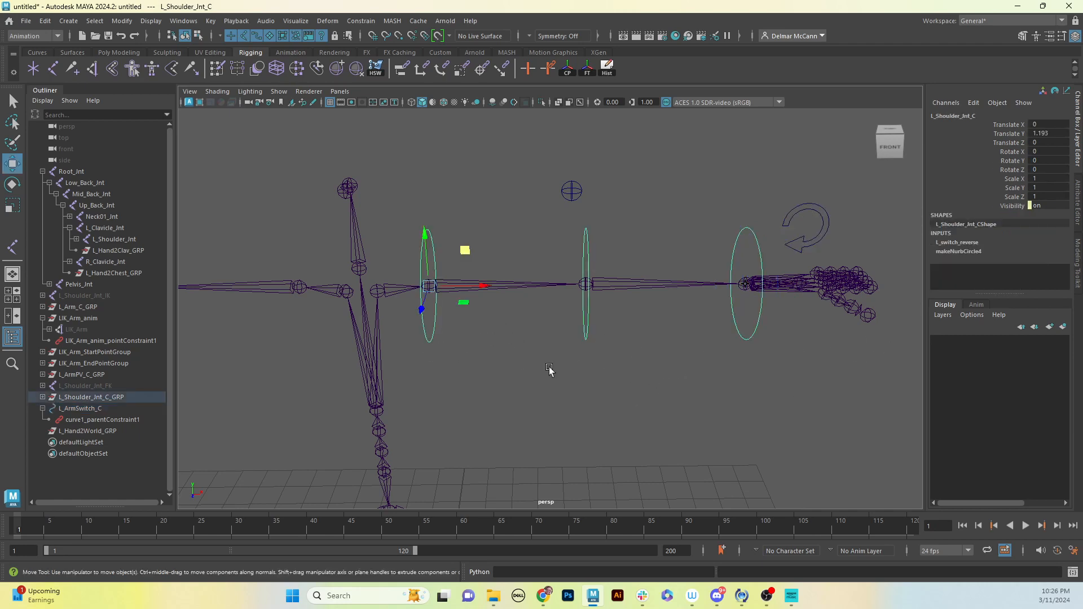
alt+drag(551, 370, 621, 363)
key(e)
drag(480, 307, 407, 427)
key(ctrl+z)
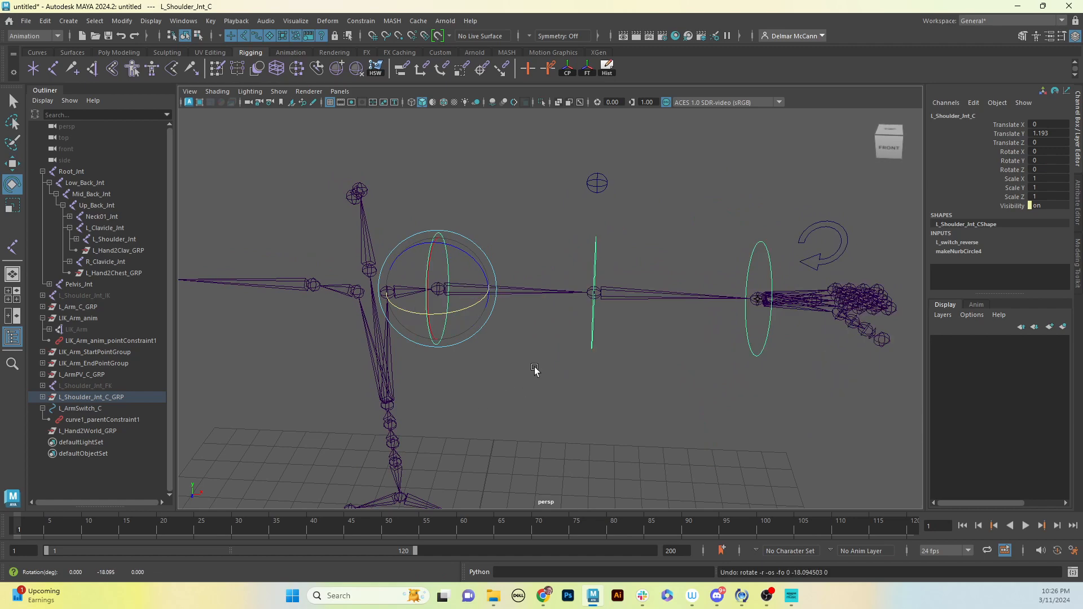
alt+drag(537, 370, 557, 354)
drag(526, 311, 521, 272)
key(ctrl+z)
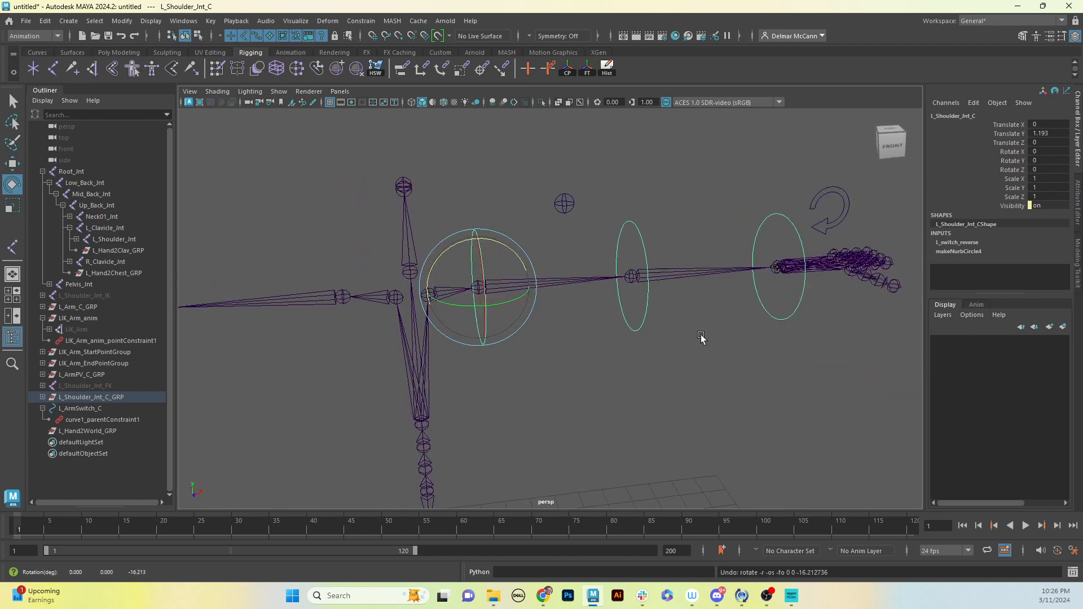
Try rotating the left elbow and left wrist FK controls, undoing each rotation
click(644, 319)
drag(672, 295, 720, 359)
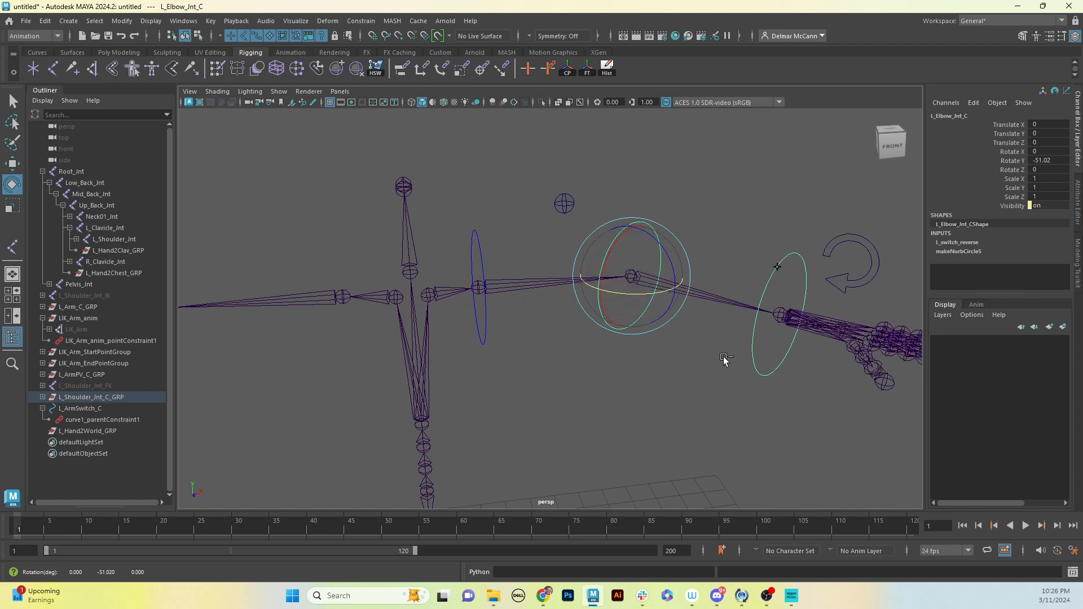
key(ctrl+z)
click(775, 221)
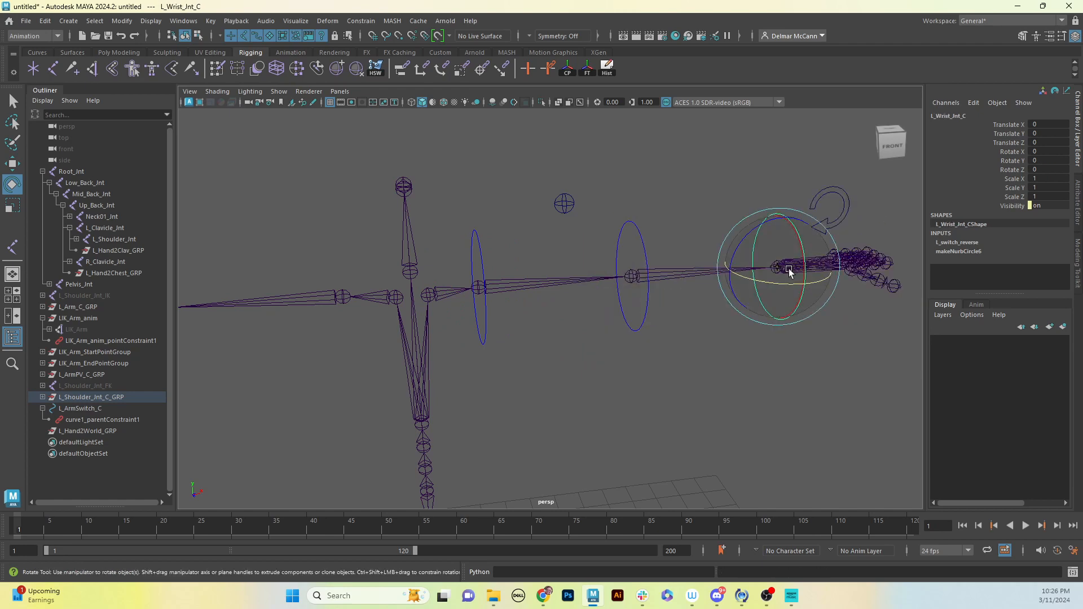
drag(775, 221, 797, 254)
key(ctrl+z)
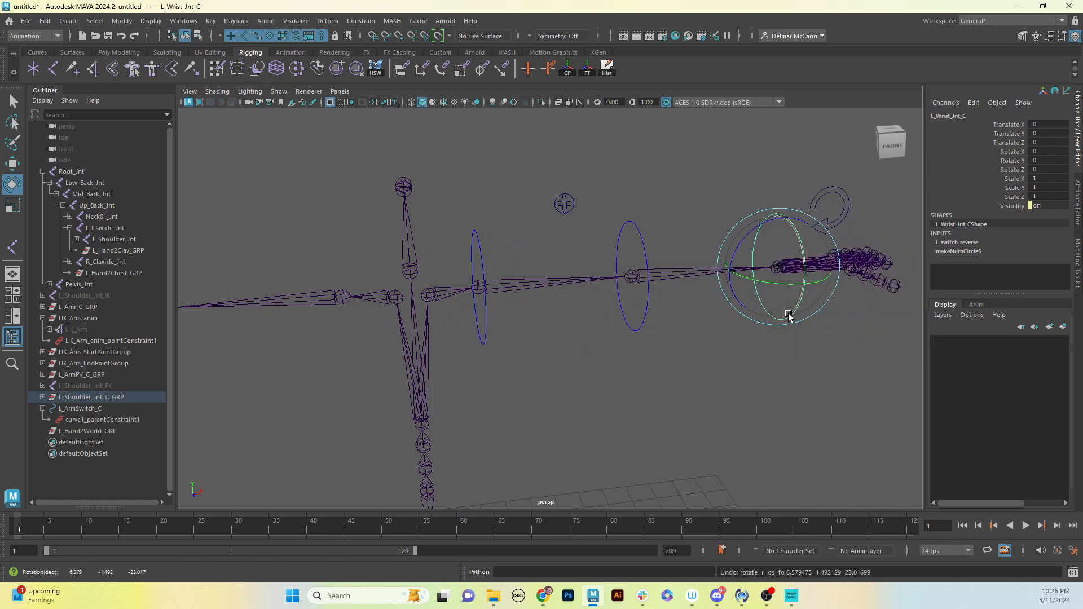
alt+drag(772, 365, 753, 370)
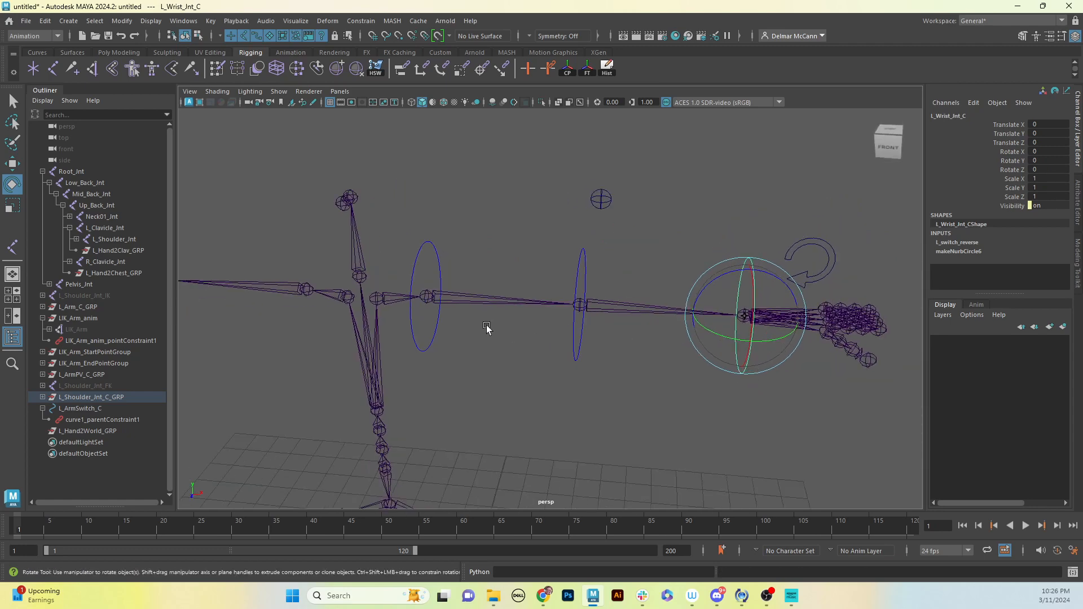
Try swinging the whole left arm about Z with the shoulder FK control L_Shoulder_Jnt_C, and undo the rotation
click(420, 252)
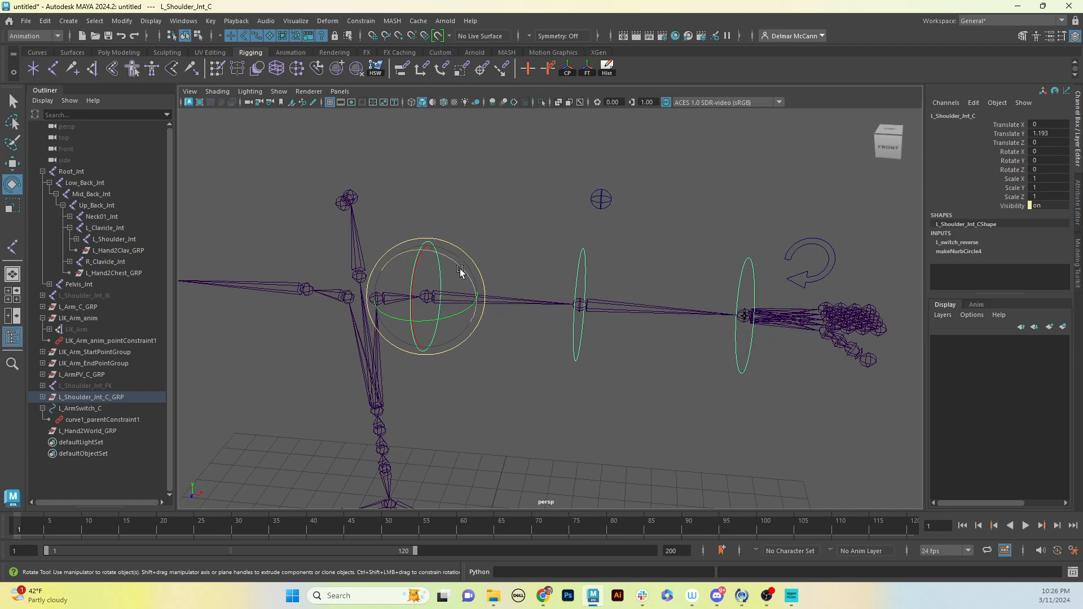
drag(460, 269, 468, 336)
alt+middle_drag(542, 378, 569, 282)
alt+middle_drag(645, 316, 606, 398)
key(ctrl+z)
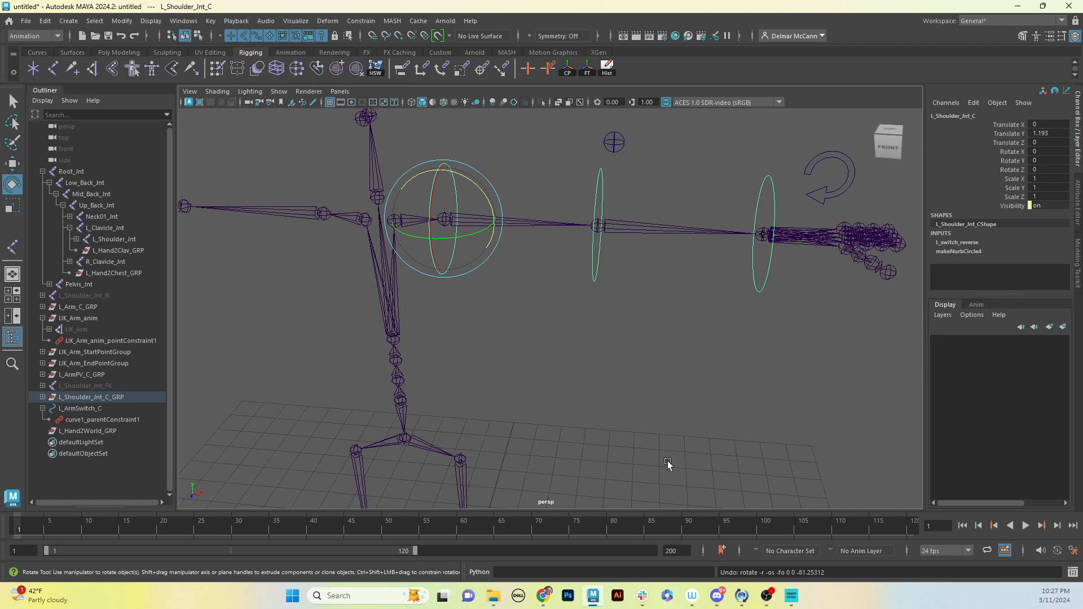
alt+drag(740, 261, 827, 251)
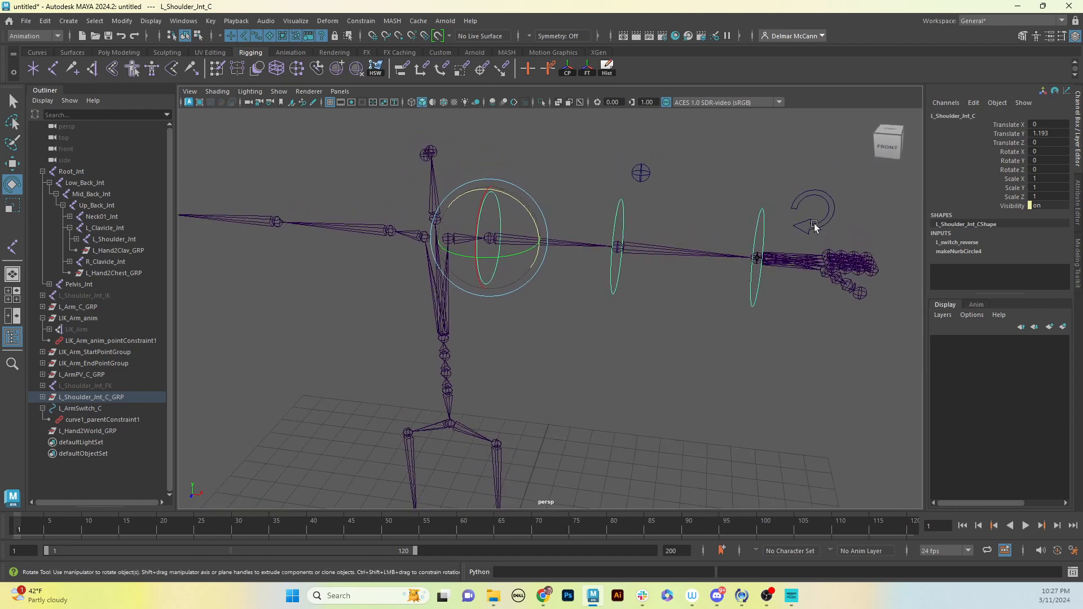
Switch the left arm back to IK by setting the IK FK attribute of L_ArmSwitch_C to on
click(814, 227)
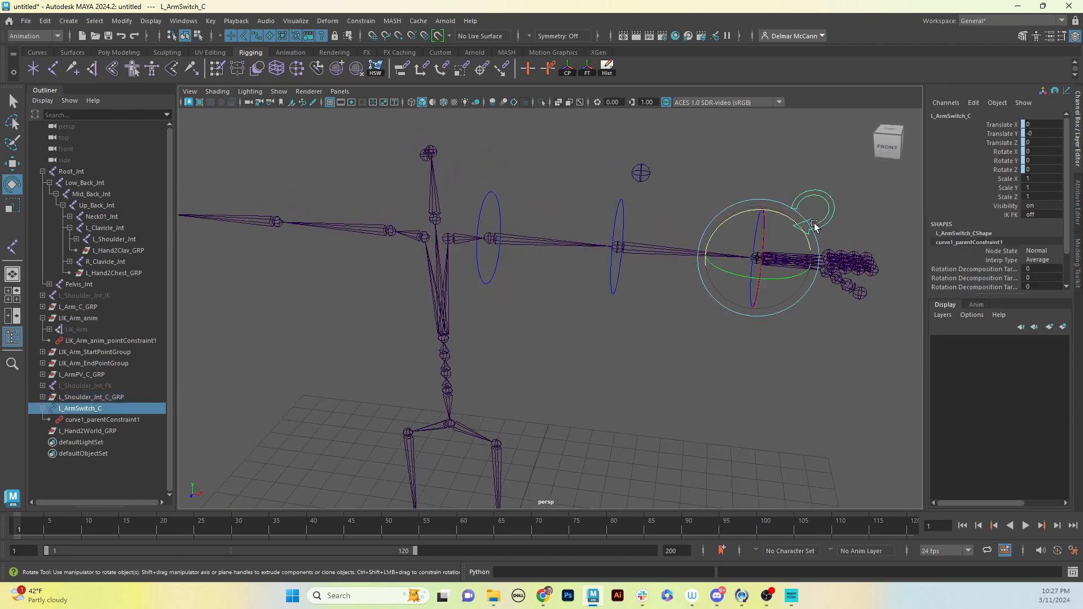
click(1013, 215)
middle_drag(737, 374, 826, 359)
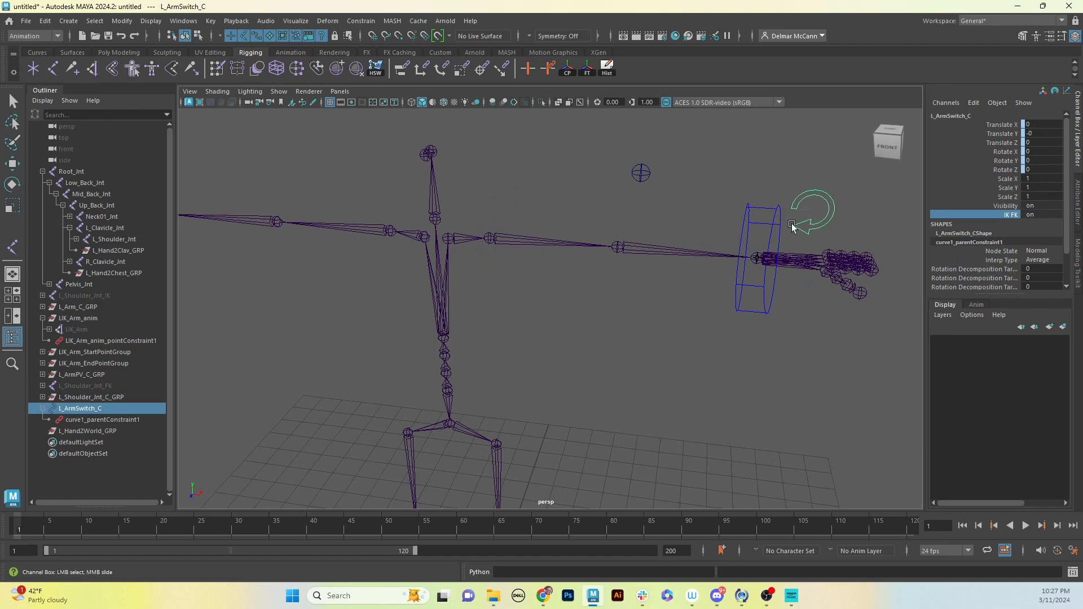
alt+drag(739, 269, 750, 268)
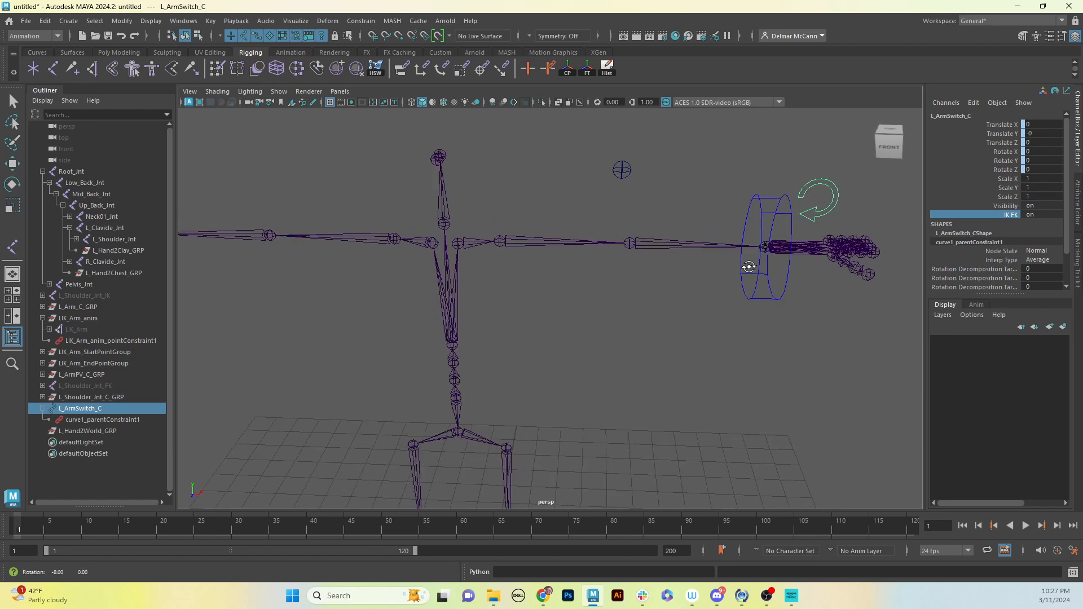
Try lowering the pole vector control L_ArmPV_C by about 0.8 units in Y
click(622, 169)
alt+drag(665, 254, 654, 248)
key(w)
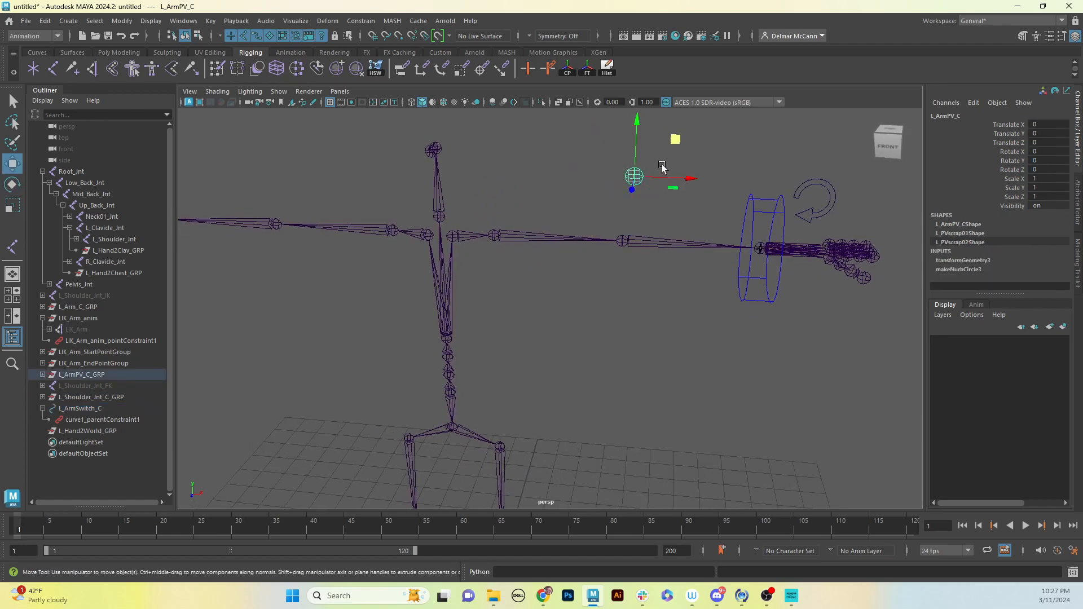
drag(637, 125, 654, 152)
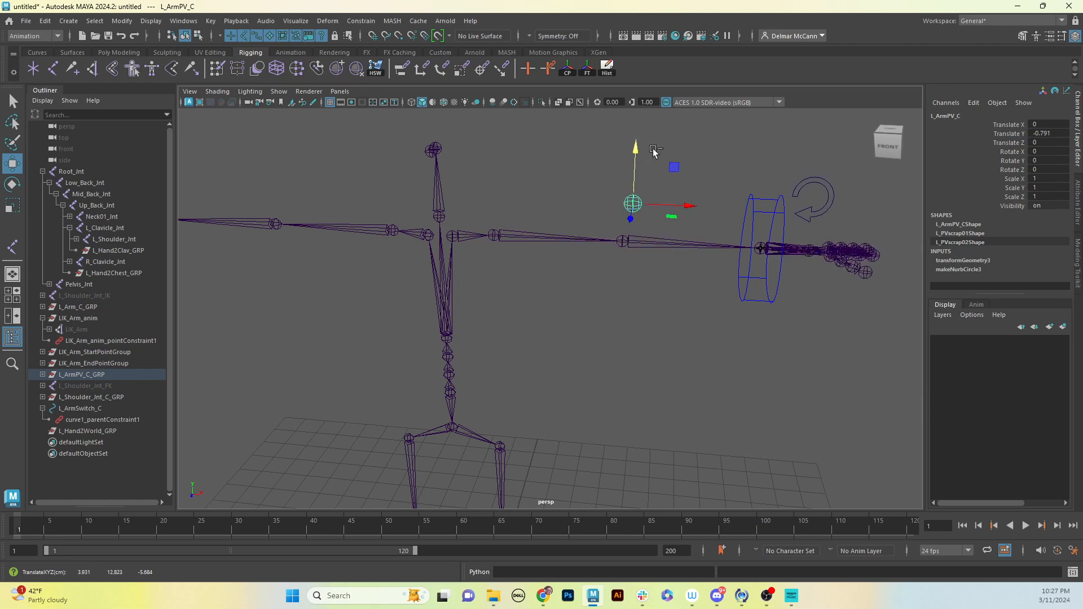
Try bending the left arm with L_Arm_C and shifting the pole vector control in Y, and undo the moves
click(755, 232)
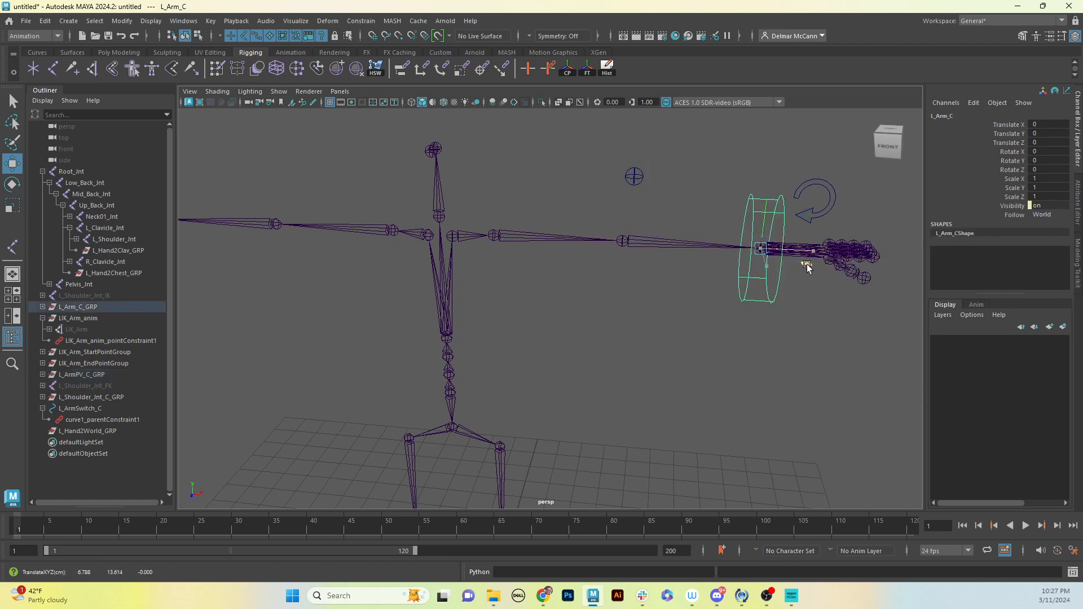
drag(806, 268, 740, 287)
click(634, 176)
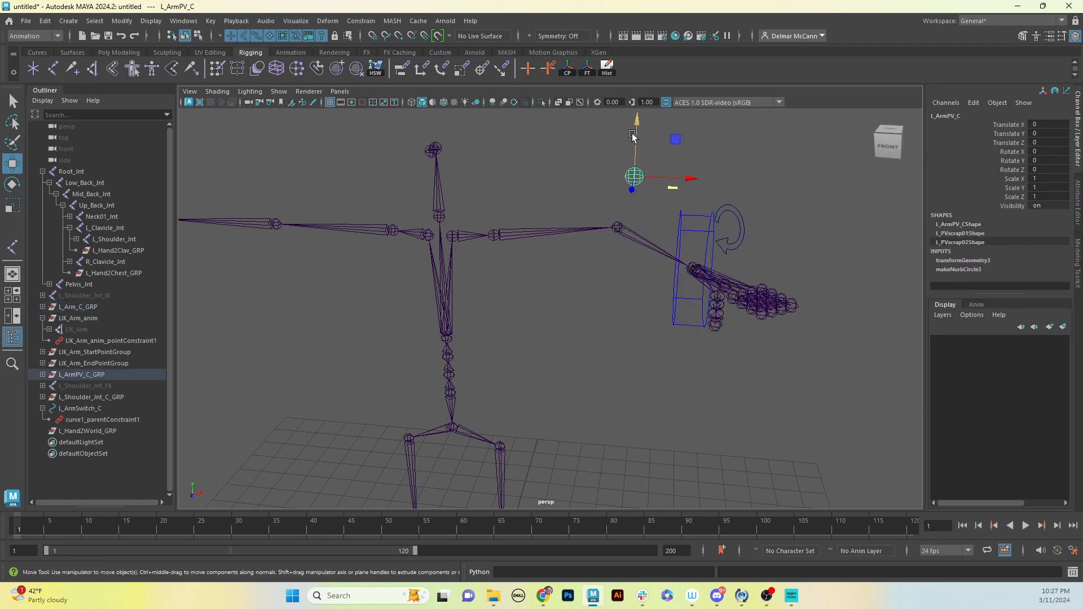
drag(632, 137, 658, 127)
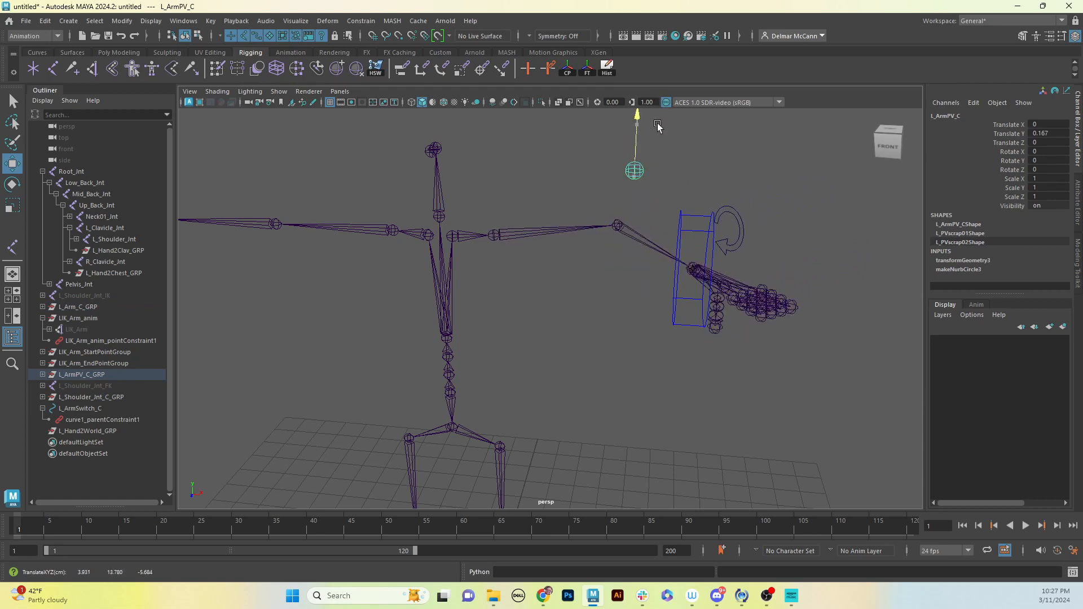
key(ctrl+z)
key(ctrl+z)
key(ctrl+z)
key(ctrl+z)
key(ctrl+z)
key(ctrl+z)
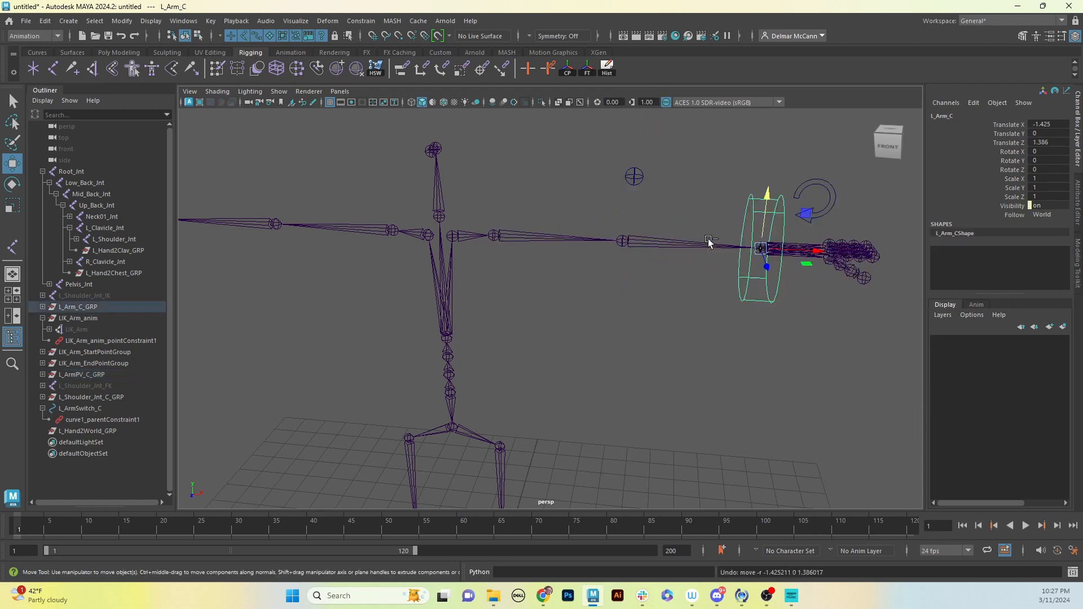
key(ctrl+z)
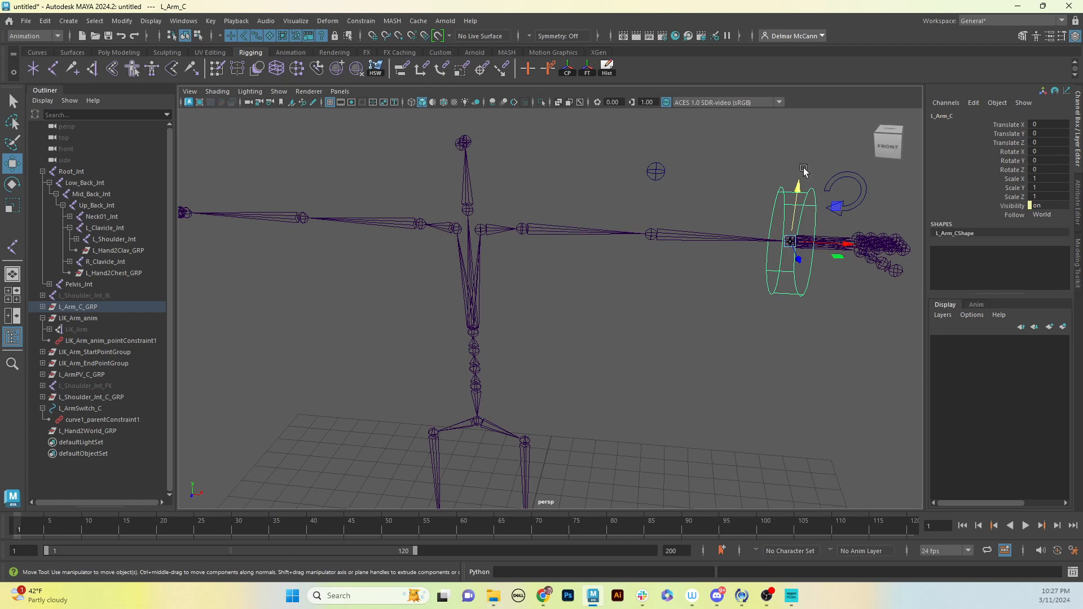
Set the Visibility of the L_Shoulder_Jnt_IK joint chain to on
click(106, 297)
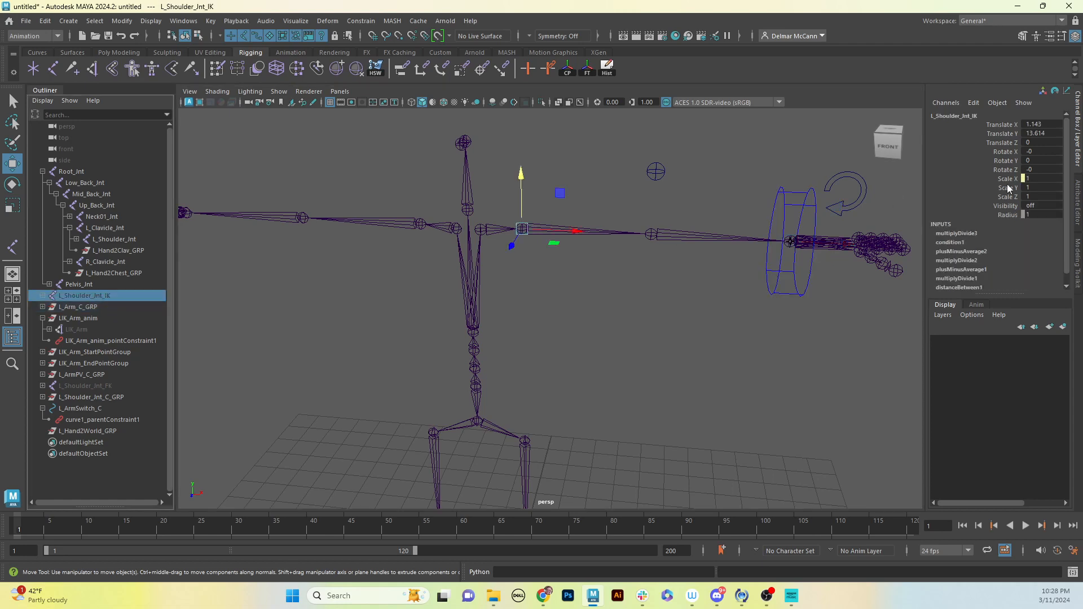
double_click(1052, 207)
text(on)
key(Return)
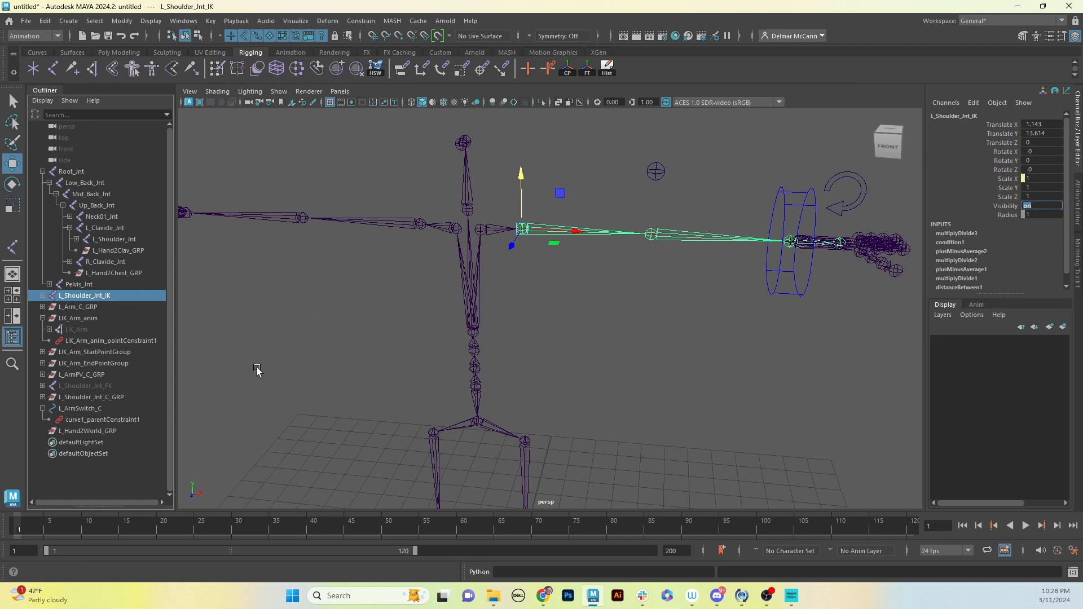
Set the Visibility of the L_Shoulder_Jnt_FK joint chain to on
click(110, 386)
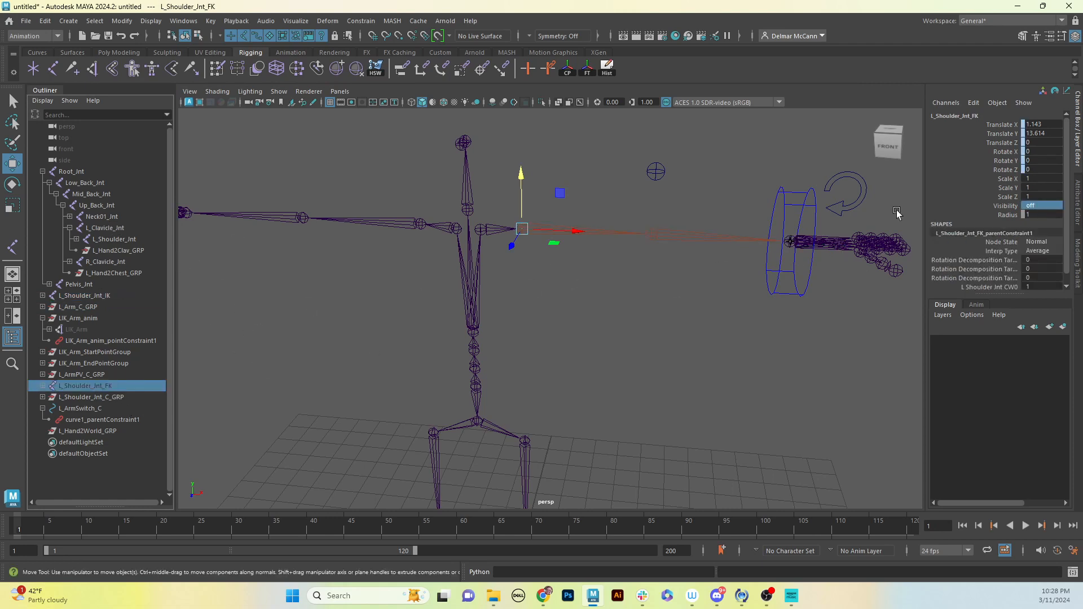
click(1044, 207)
text(1)
key(Return)
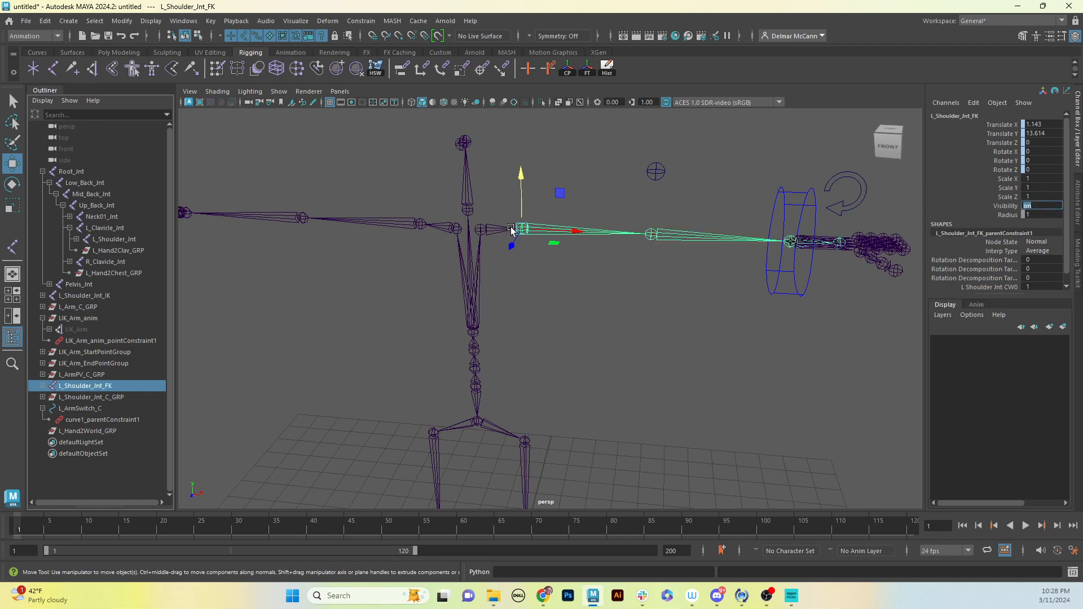
Set the IK FK attribute of the L_ArmSwitch_C control to off
click(850, 179)
click(1013, 215)
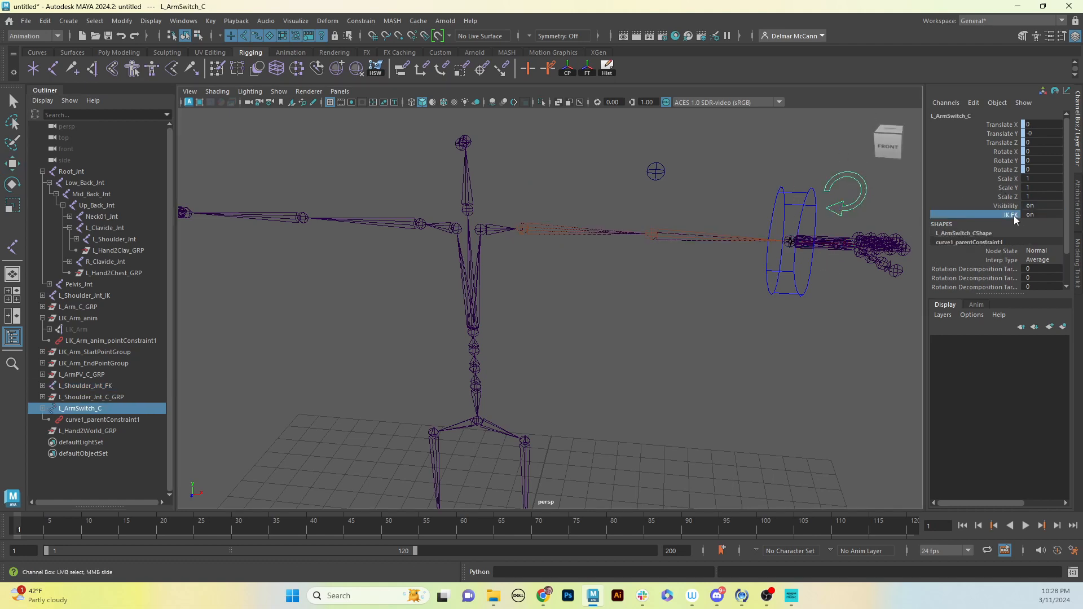
middle_drag(854, 333, 411, 367)
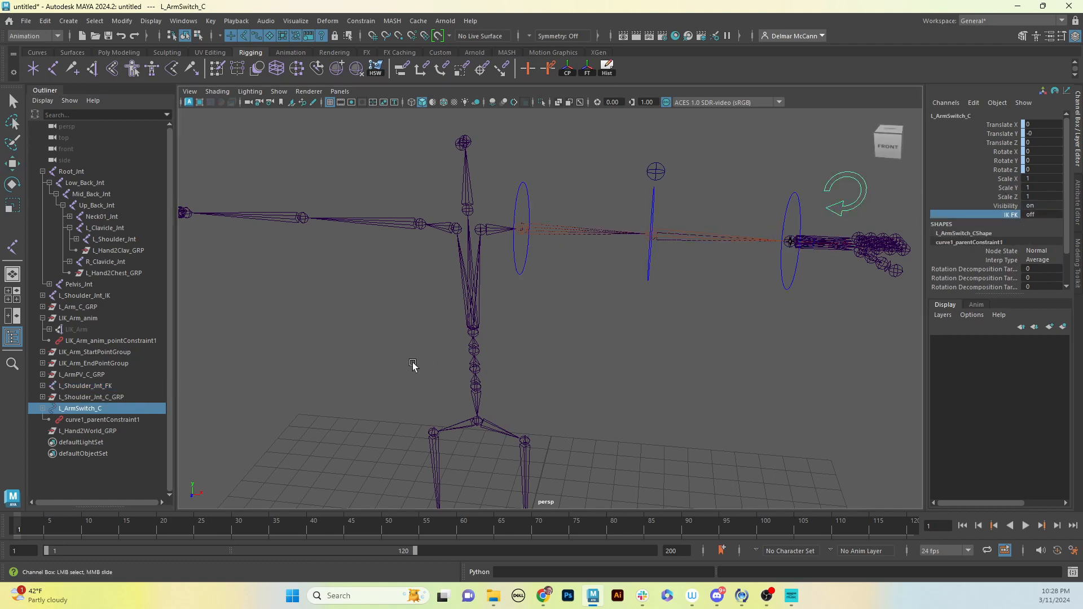
Lower the whole L_Shoulder_Jnt_C_GRP control group to a Translate Y of about 10.97
click(523, 188)
key(Up)
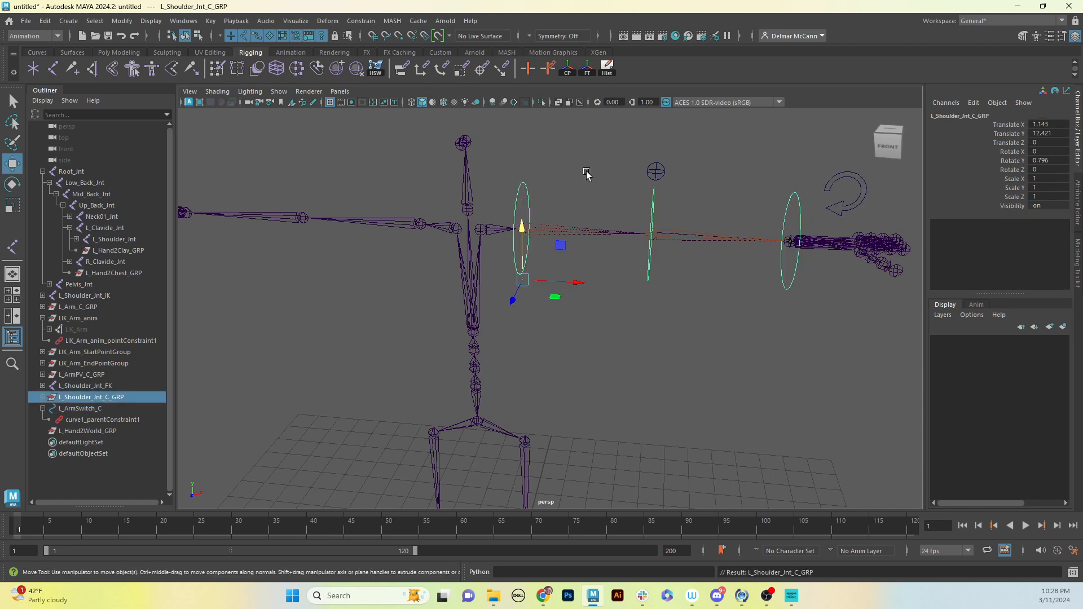
drag(521, 229, 513, 293)
alt+drag(625, 314, 629, 298)
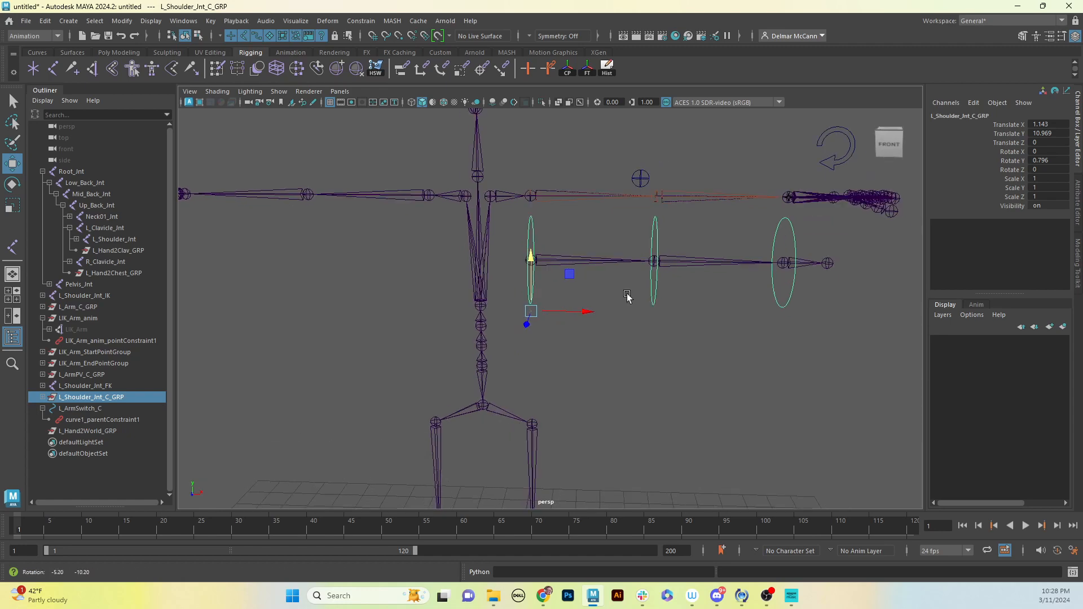
alt+drag(599, 259, 573, 290)
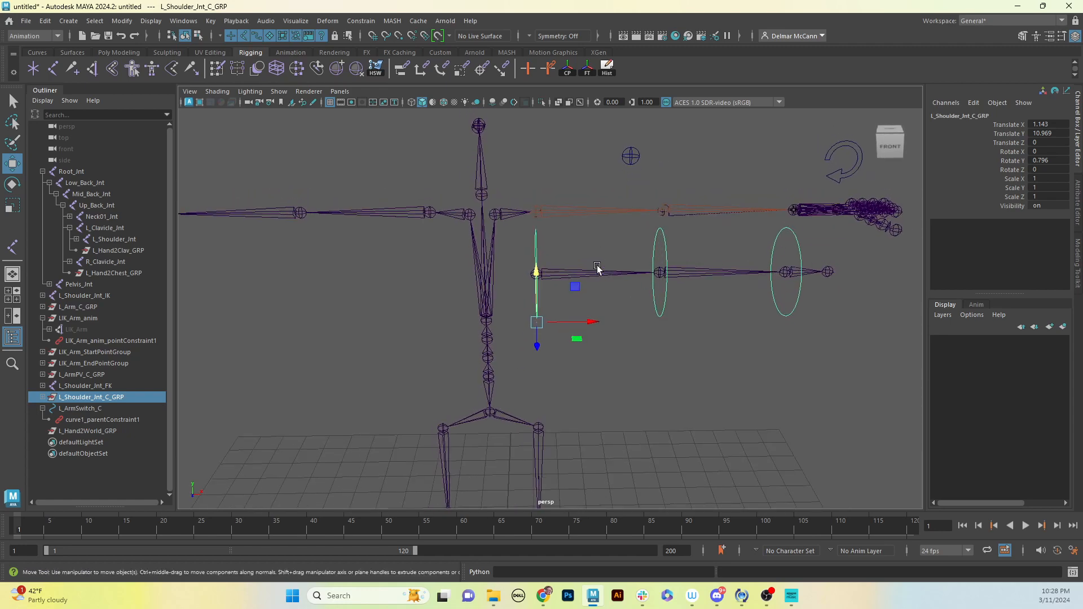
click(788, 337)
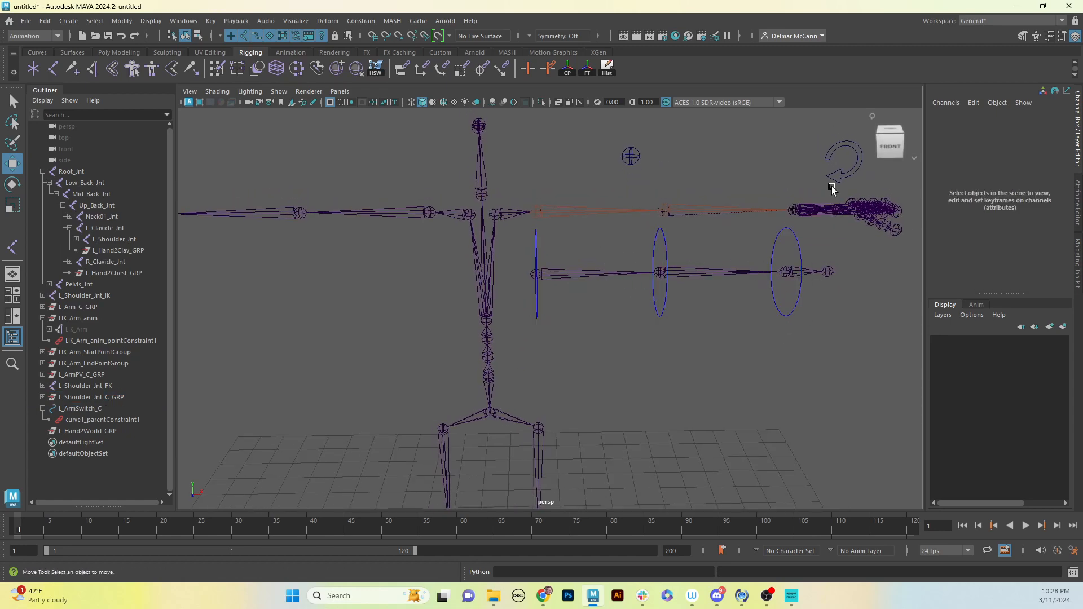
Lower the L_Clavicle_Jnt and R_Clavicle_Jnt joints together by about 0.67 units in Y
click(495, 216)
shift+click(468, 214)
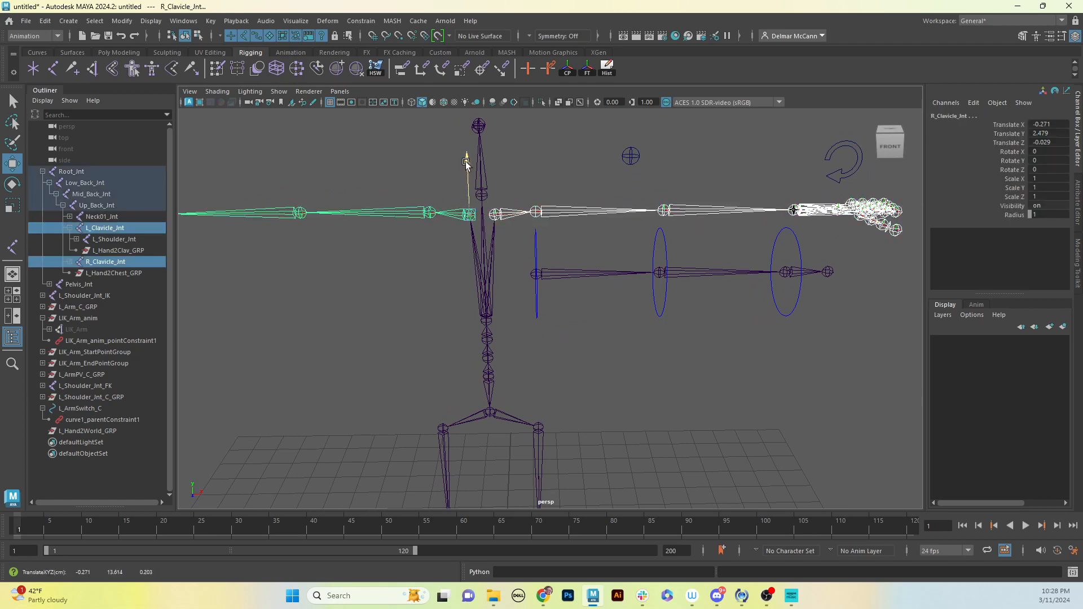
drag(466, 163, 469, 193)
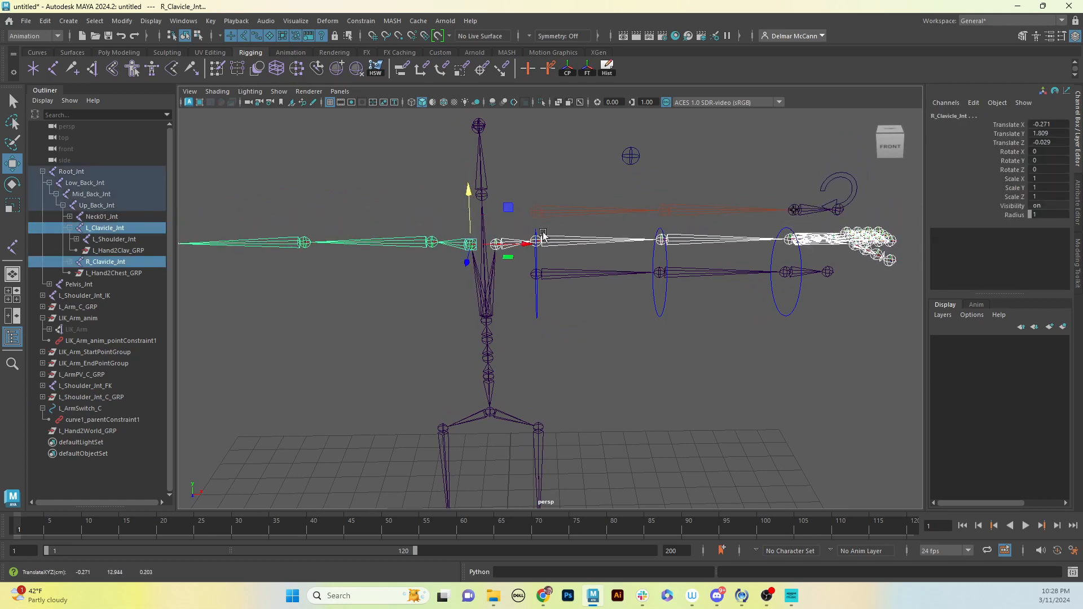
click(708, 370)
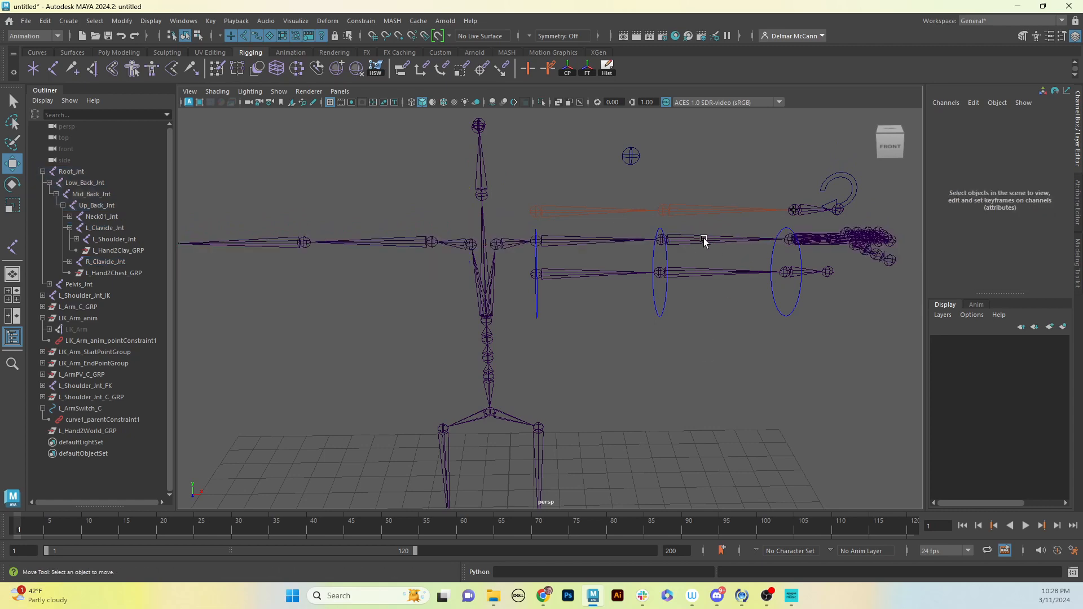
Rotate the FK elbow control L_Elbow_Jnt_C to about -49.26 degrees in Y
alt+drag(704, 242, 668, 243)
alt+drag(765, 224, 724, 282)
click(753, 295)
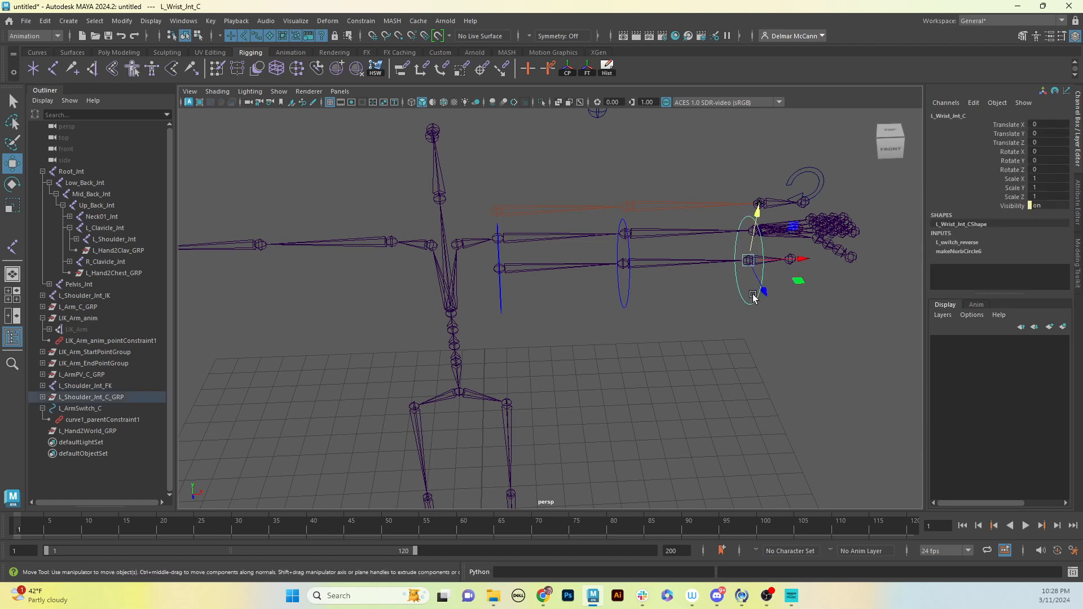
click(628, 295)
key(e)
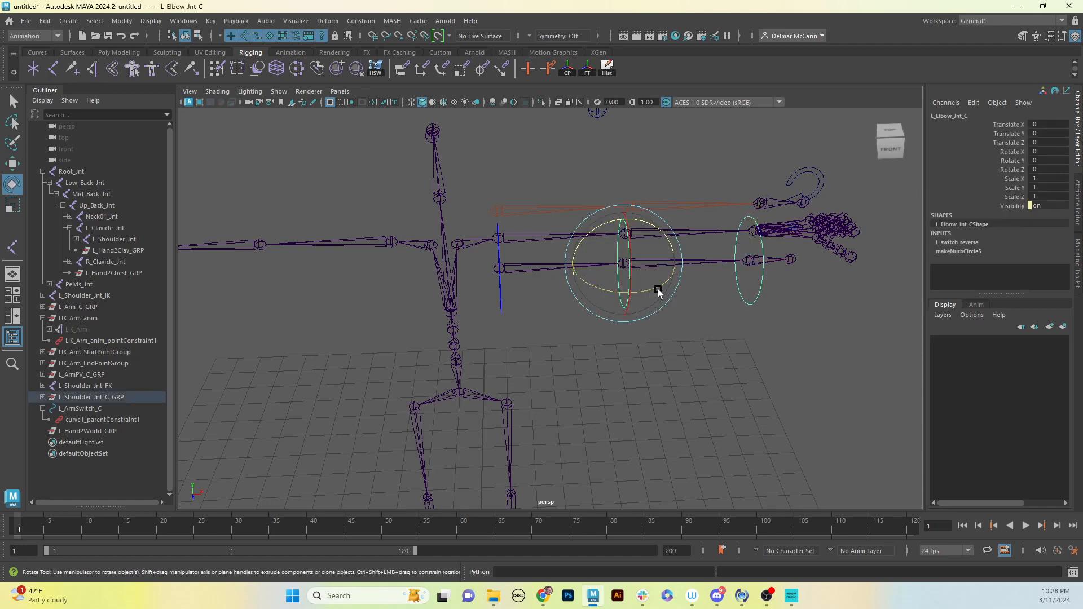
drag(659, 288, 631, 295)
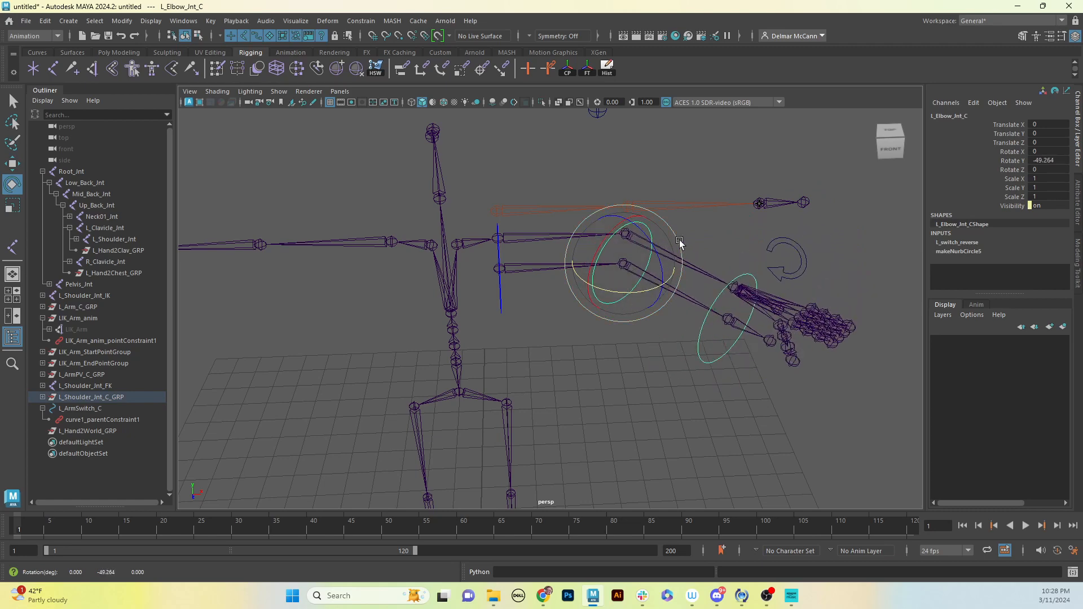
Compare the bind, FK and IK elbow joints and inspect the parent constraint weights on L_Elbow_Jnt
click(706, 274)
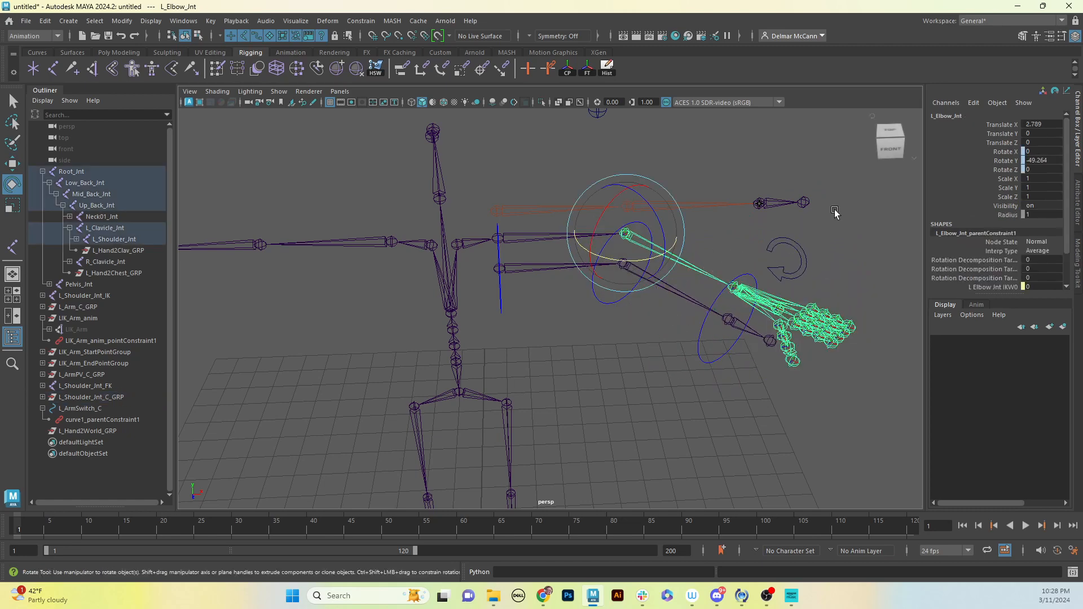
click(691, 300)
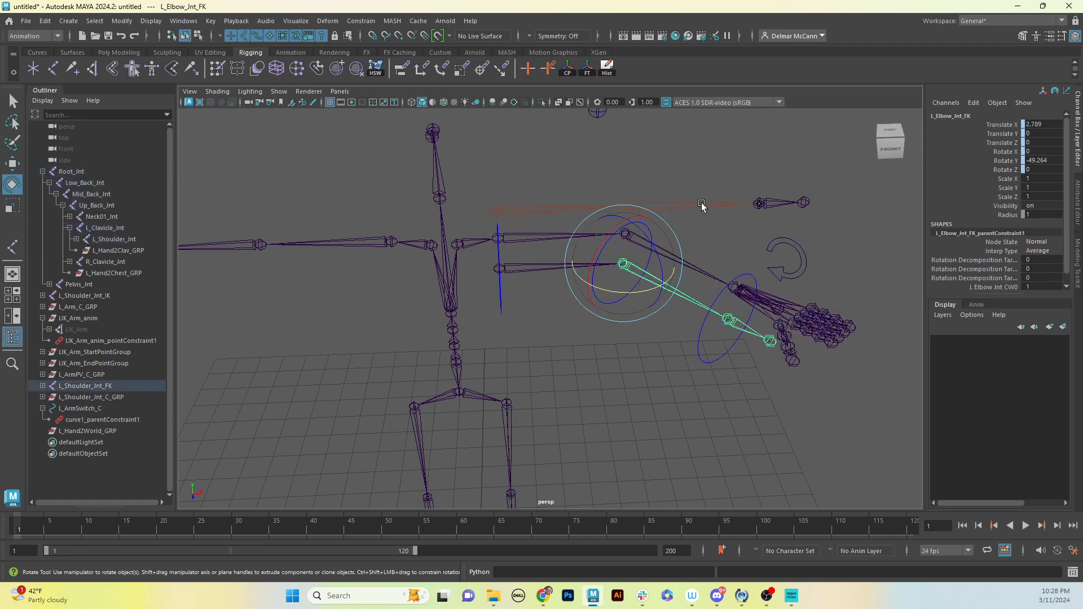
click(701, 205)
click(680, 291)
click(707, 274)
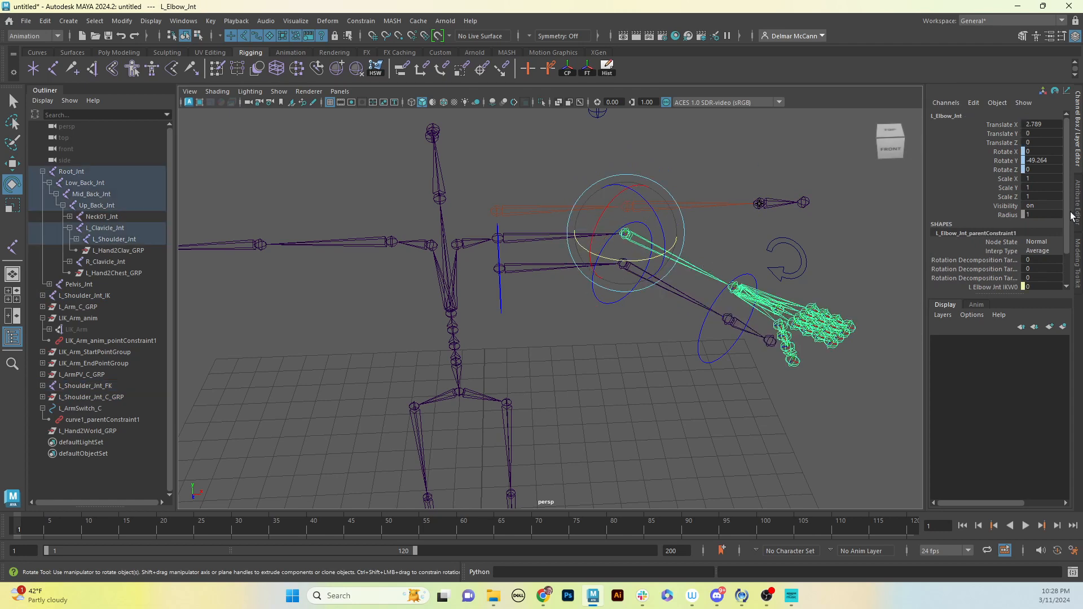
scroll(1052, 255, down, 2)
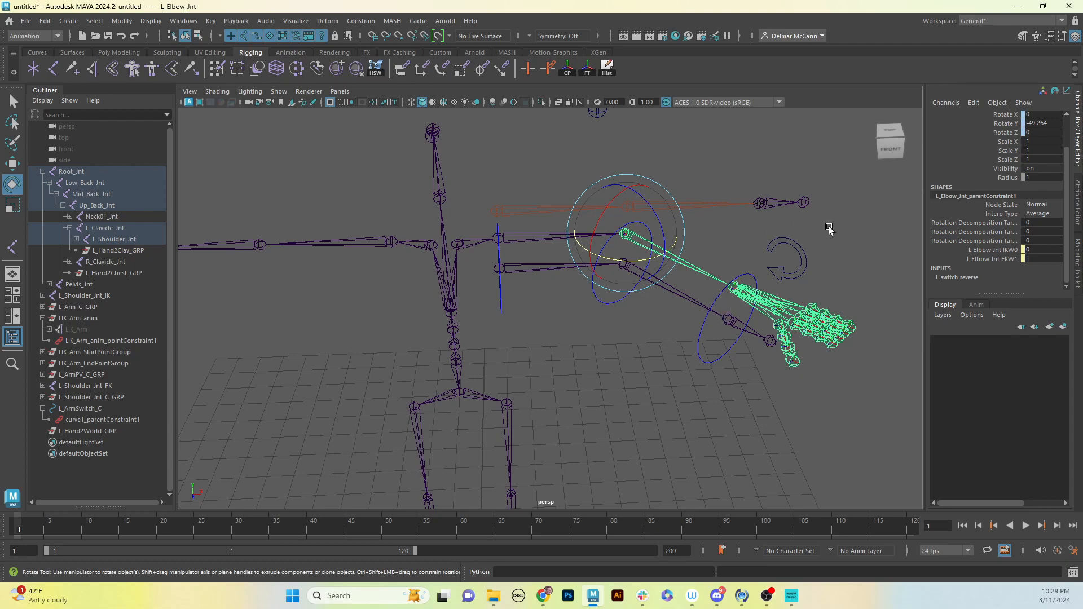
Switch the left arm to IK by setting L_ArmSwitch_C's IK FK attribute to on
mouse_move(684, 338)
alt+mouse_down()
mouse_move(652, 333)
mouse_move(676, 334)
alt+mouse_up()
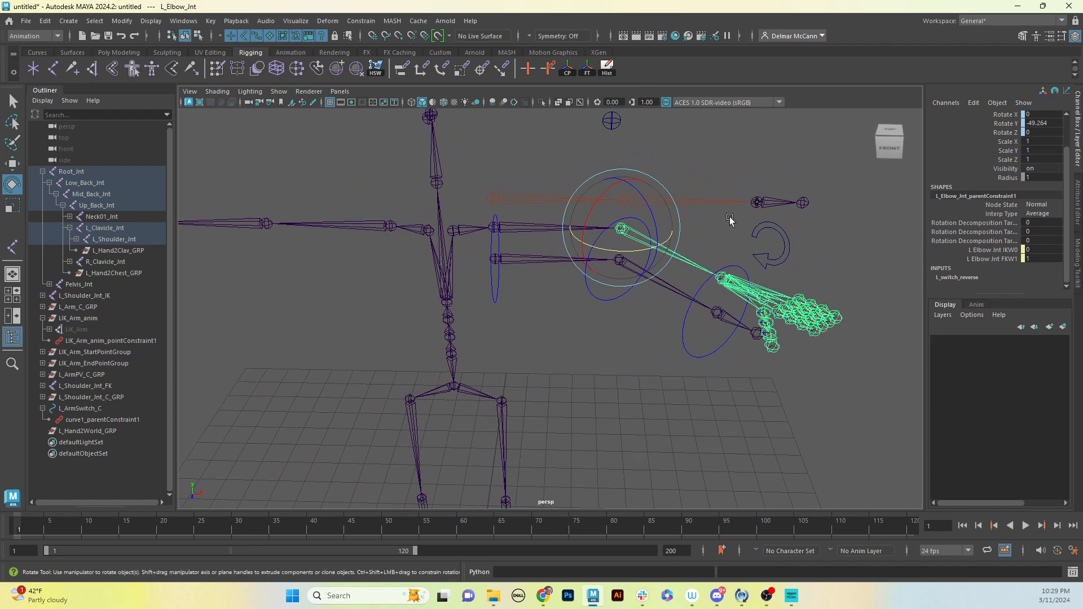
click(788, 238)
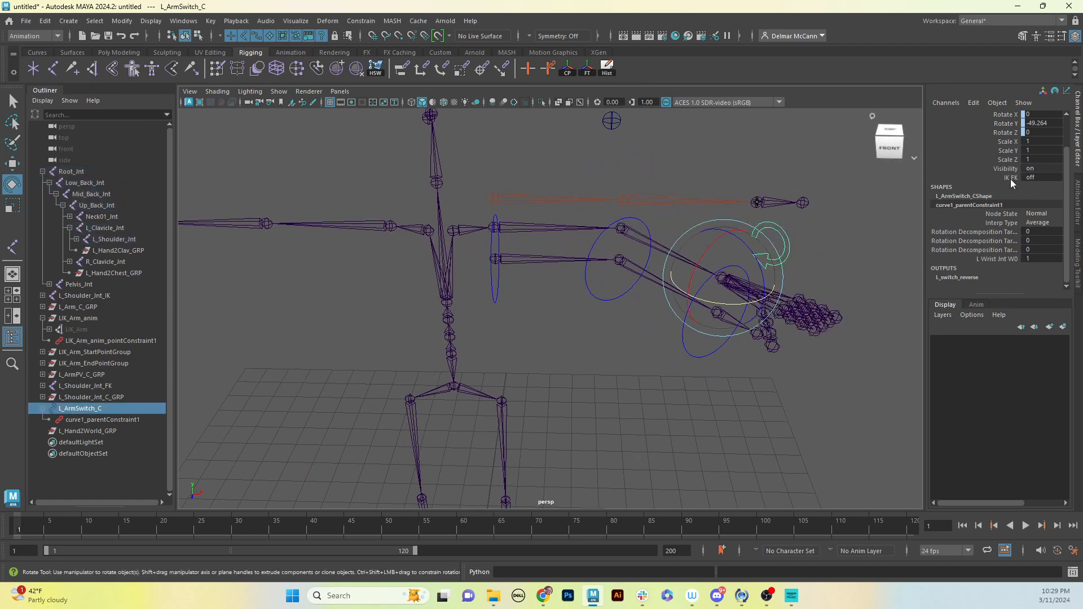
click(1011, 178)
middle_drag(652, 351, 806, 320)
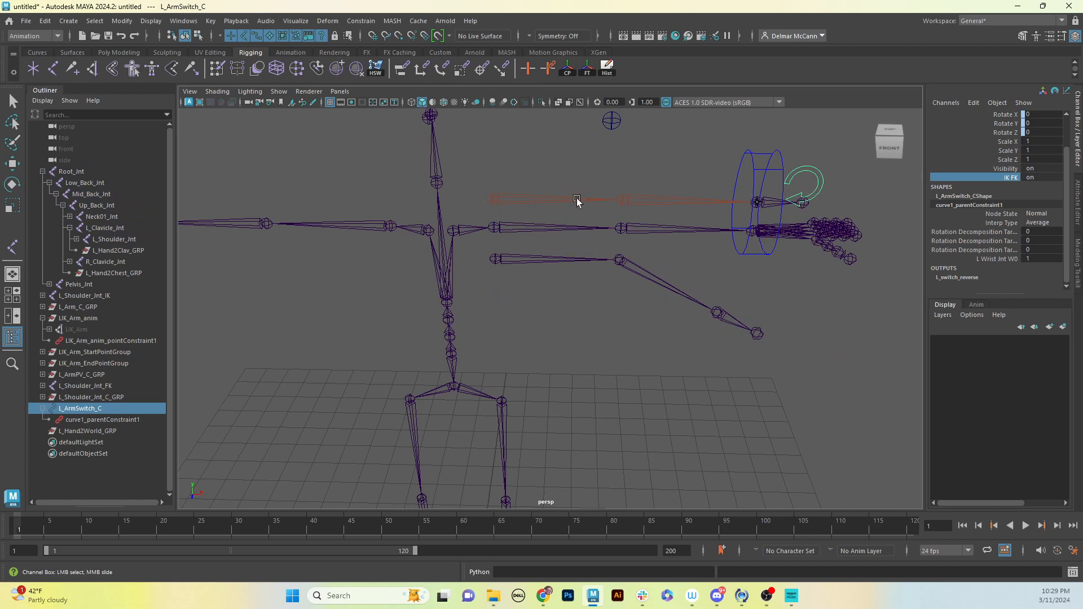
Move the L_Arm_C control to about -1.7 in X and -0.32 in Z to bend the left arm's IK chain
click(753, 183)
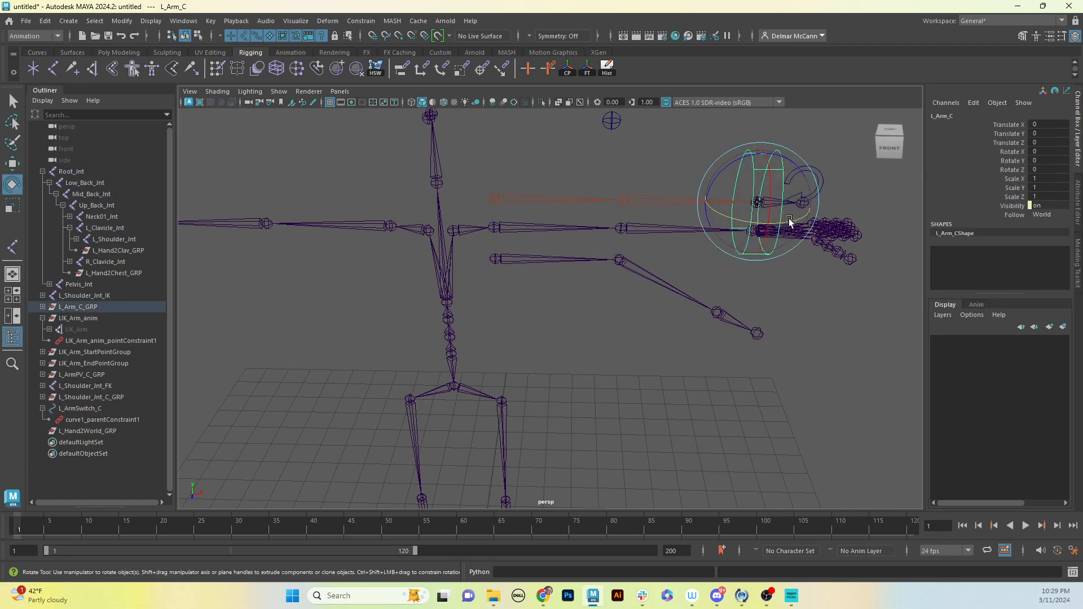
key(w)
drag(816, 211, 515, 175)
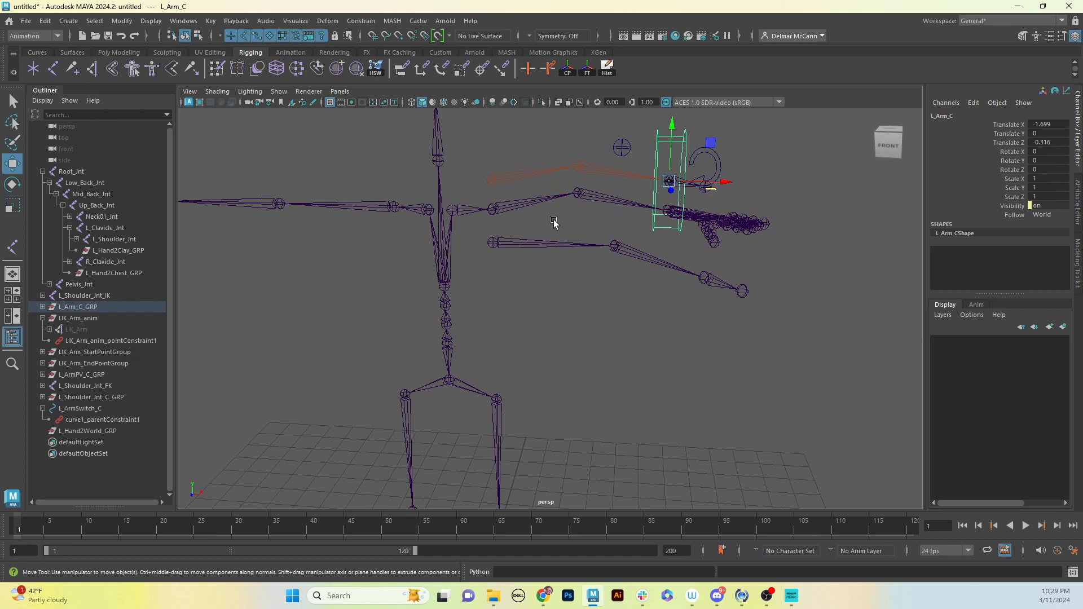
alt+drag(551, 219, 581, 220)
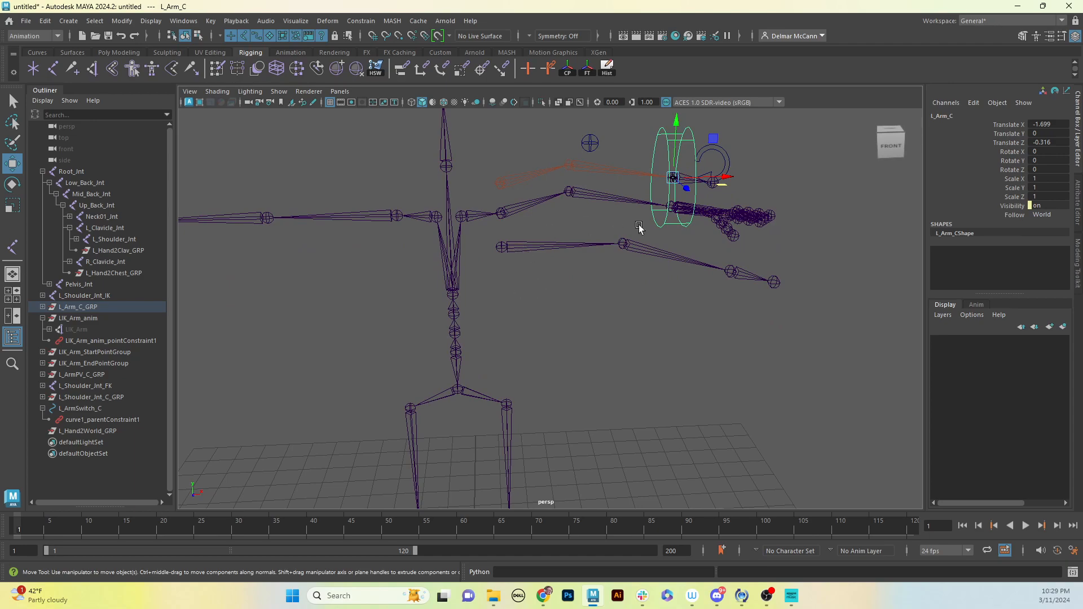
alt+drag(741, 310, 751, 285)
scroll(711, 277, up, 4)
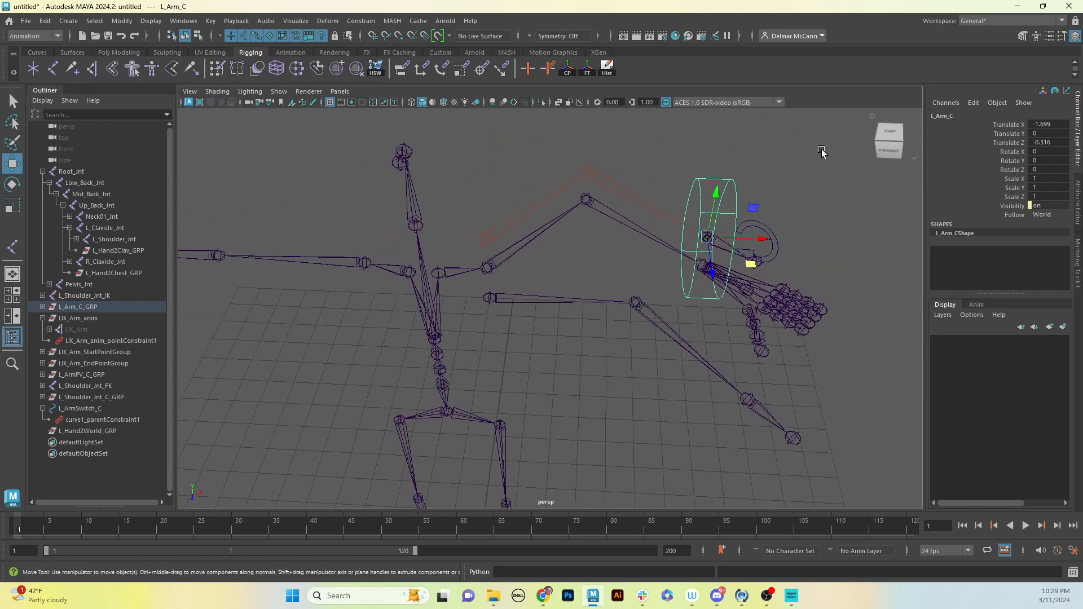
click(821, 185)
Switch the left arm back to FK by setting L_ArmSwitch_C's IK FK attribute to 0
alt+drag(757, 244, 754, 193)
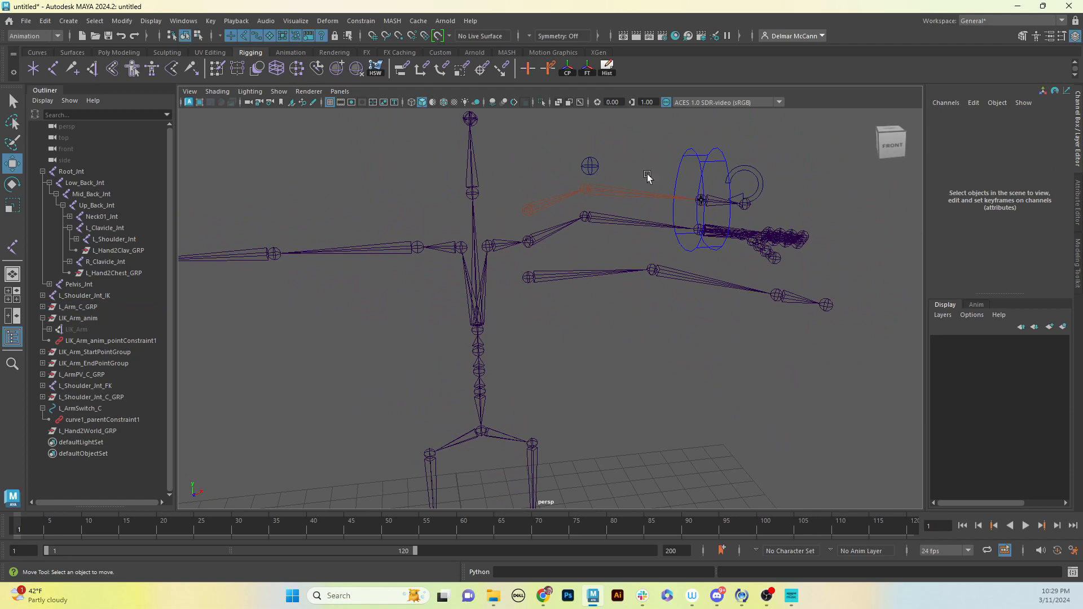
click(761, 191)
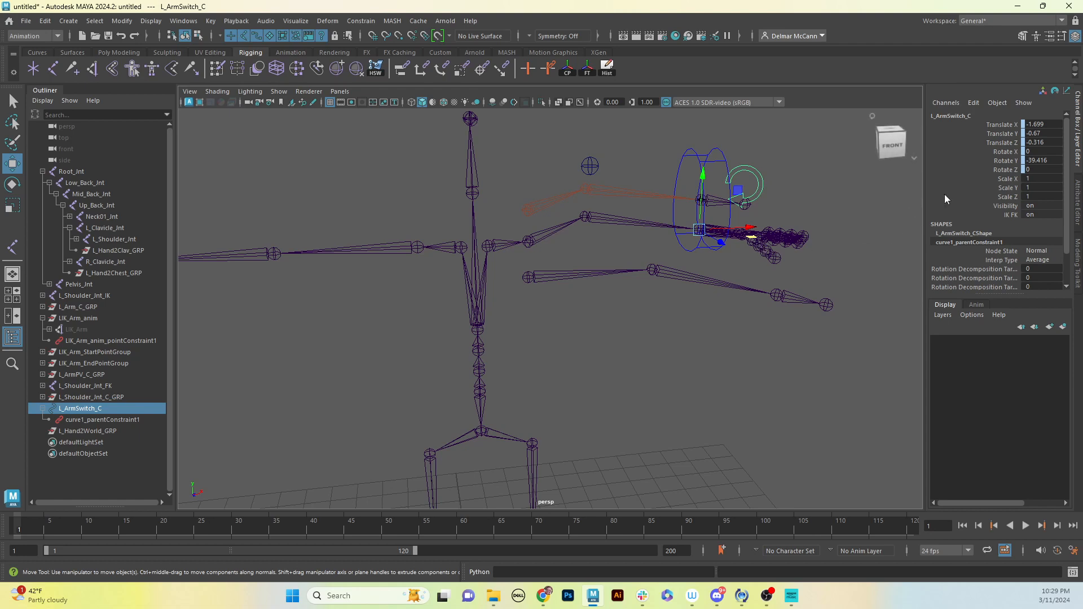
click(1047, 213)
text(0)
key(Return)
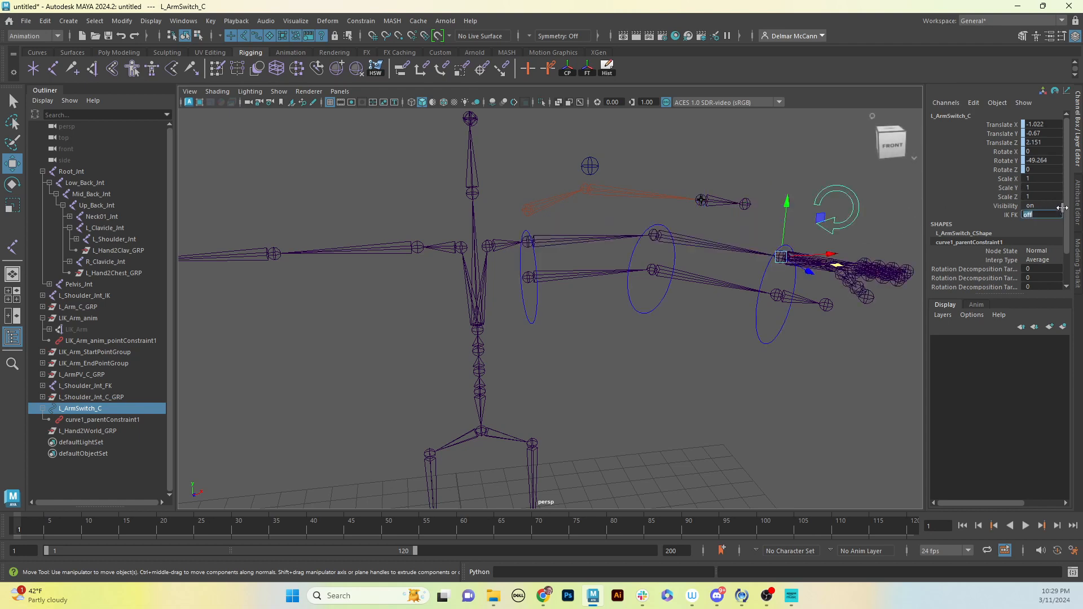
Examine the separated left arm joint chains and the leg joints of the skeleton
alt+middle_drag(651, 315, 660, 307)
alt+drag(660, 307, 652, 307)
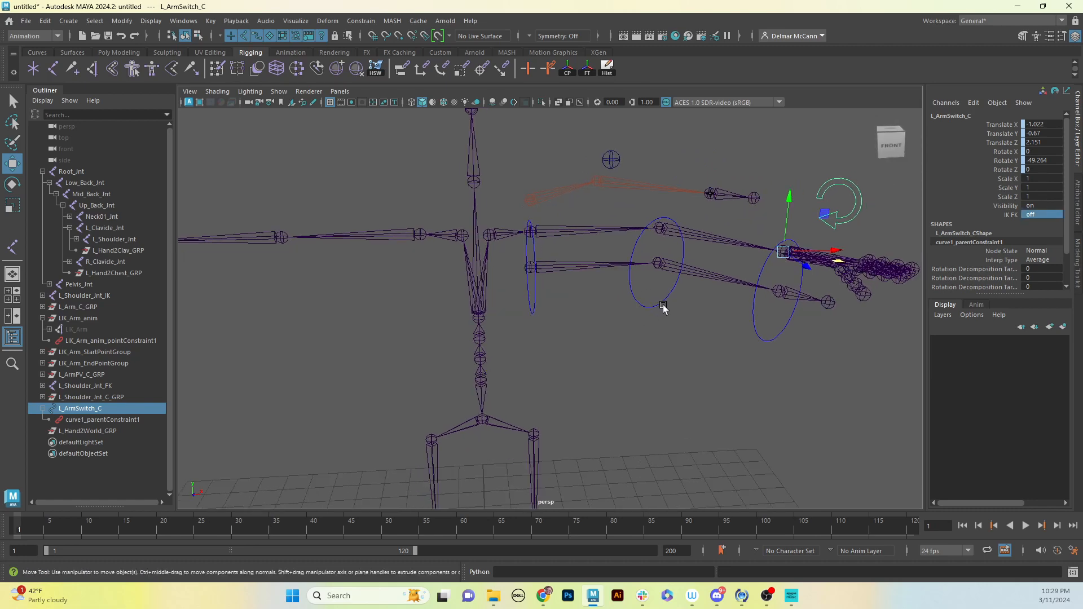
alt+drag(625, 405, 636, 417)
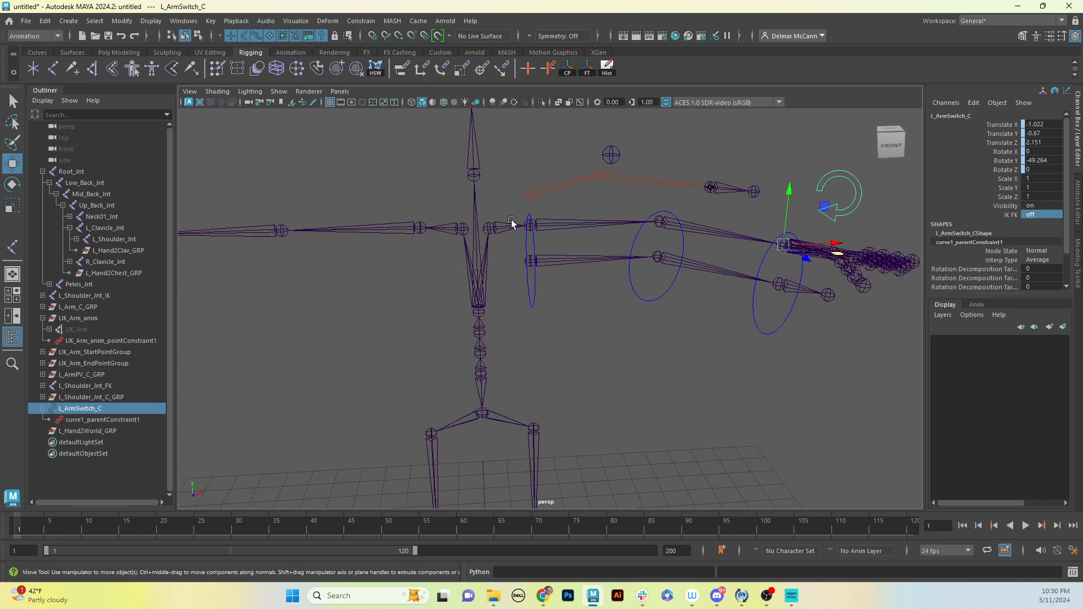
alt+middle_drag(522, 216, 493, 218)
alt+middle_drag(516, 346, 505, 175)
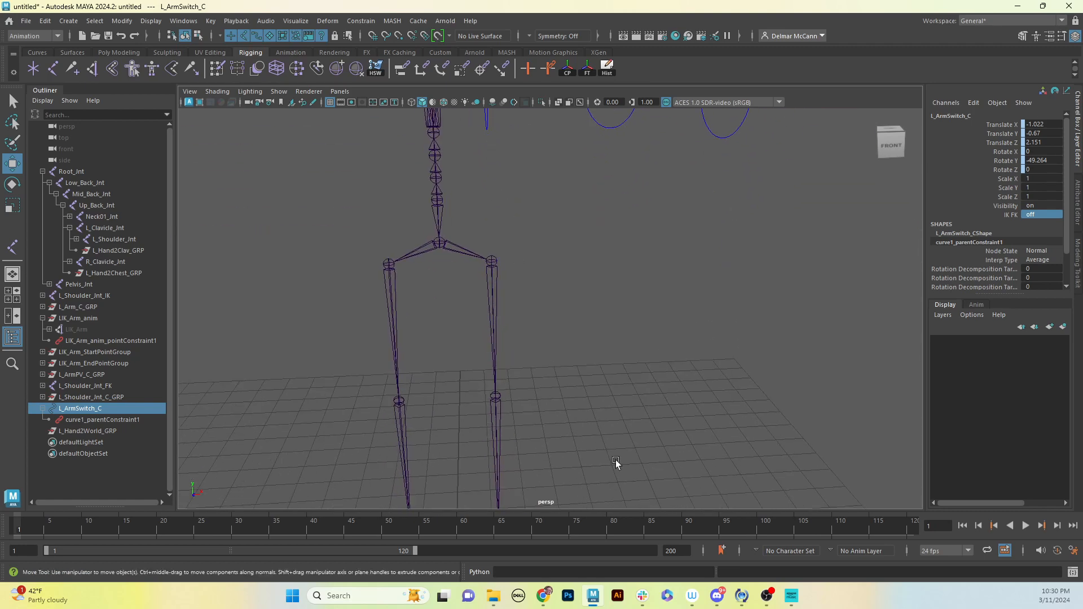
alt+right_drag(617, 486, 563, 481)
alt+middle_drag(562, 481, 560, 429)
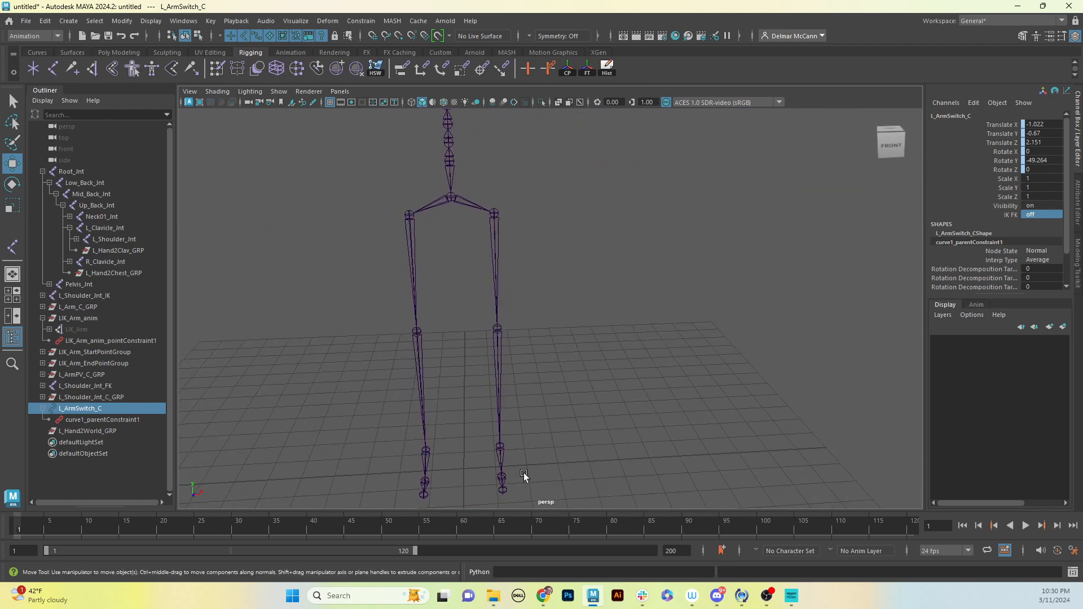
alt+middle_drag(568, 265, 571, 416)
alt+middle_drag(548, 346, 547, 383)
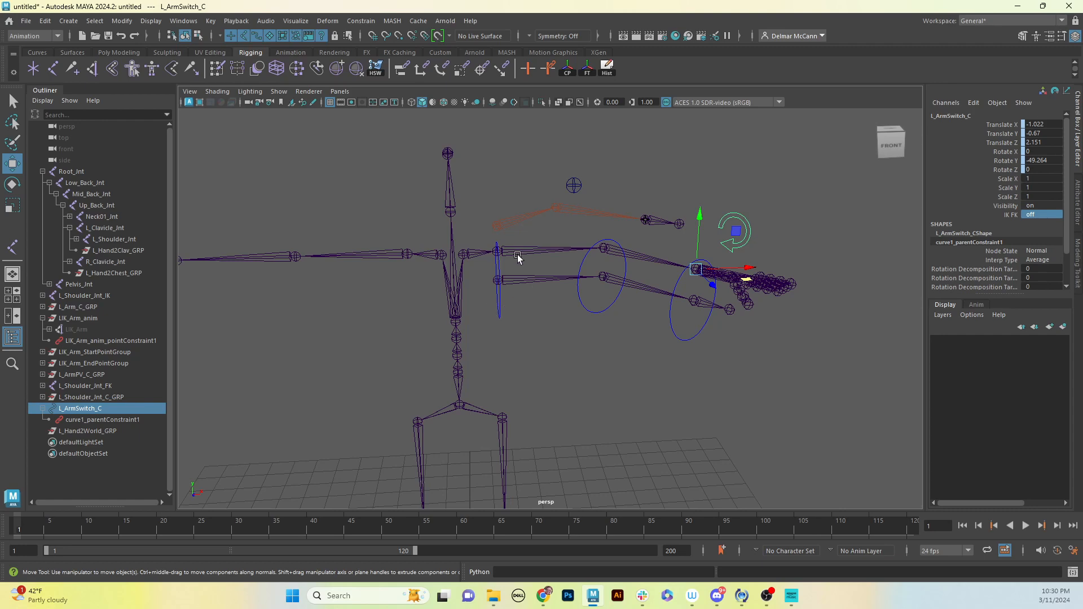
Try to rotate the L_Shoulder_Jnt bind joint by about -10.55 degrees in X
middle_drag(520, 309, 569, 331)
key(ctrl+z)
alt+drag(569, 331, 510, 344)
alt+right_drag(509, 344, 702, 315)
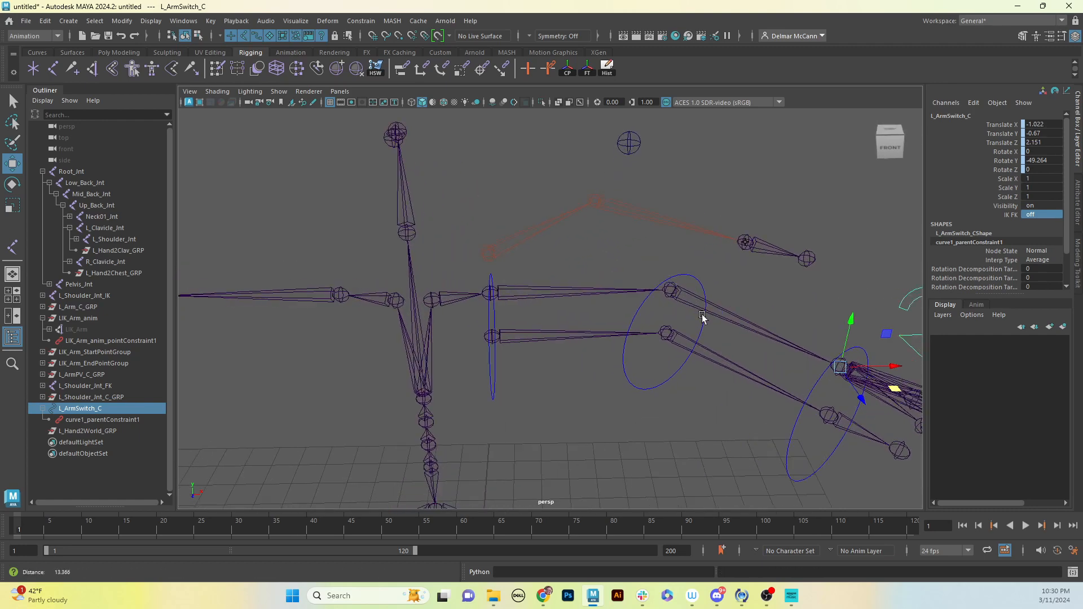
alt+drag(703, 317, 573, 326)
click(557, 284)
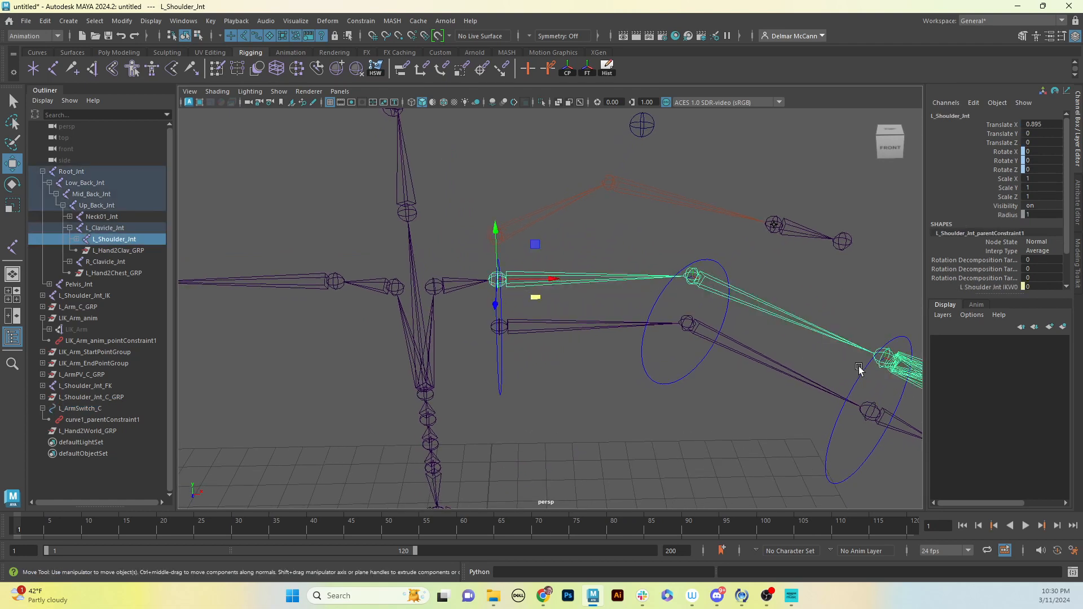
key(e)
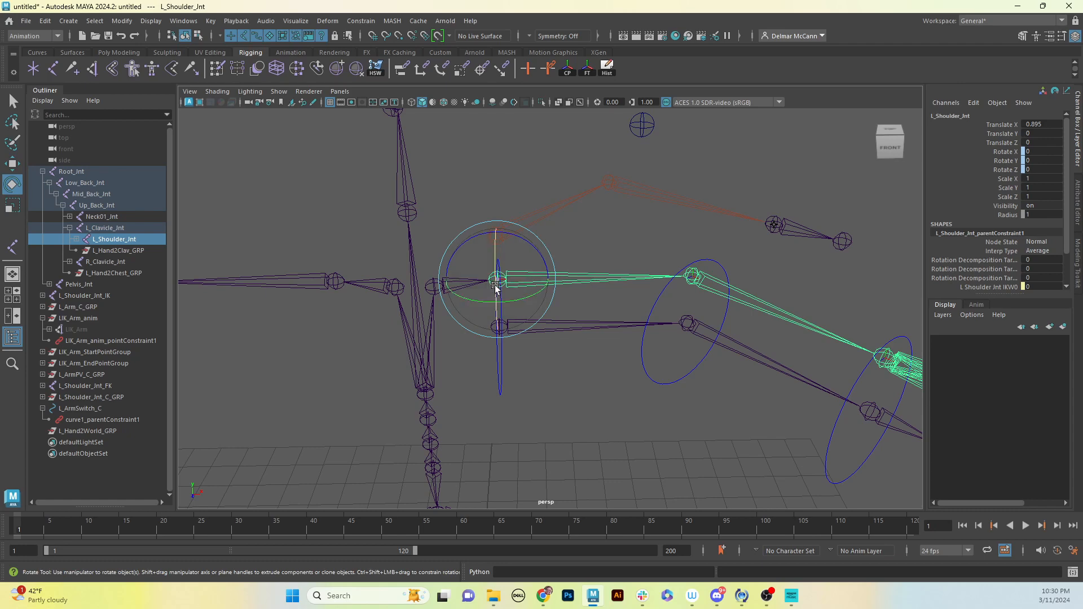
drag(496, 284, 583, 314)
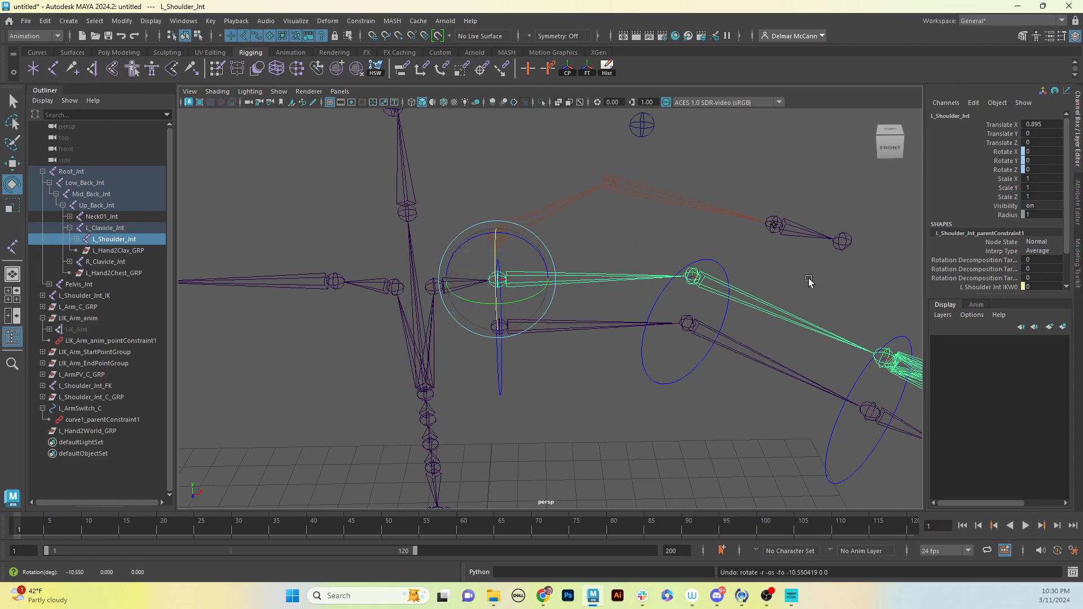
Try to rotate the L_Shoulder_Jnt_C control by about -66.05 degrees in X
click(573, 333)
click(508, 404)
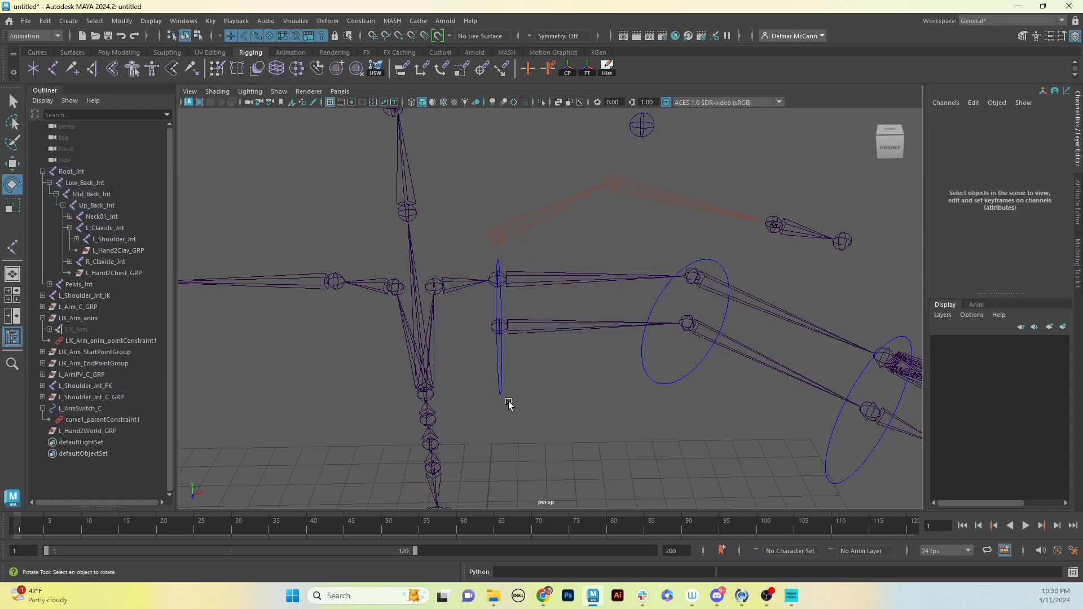
click(501, 393)
drag(500, 346, 509, 289)
key(ctrl+z)
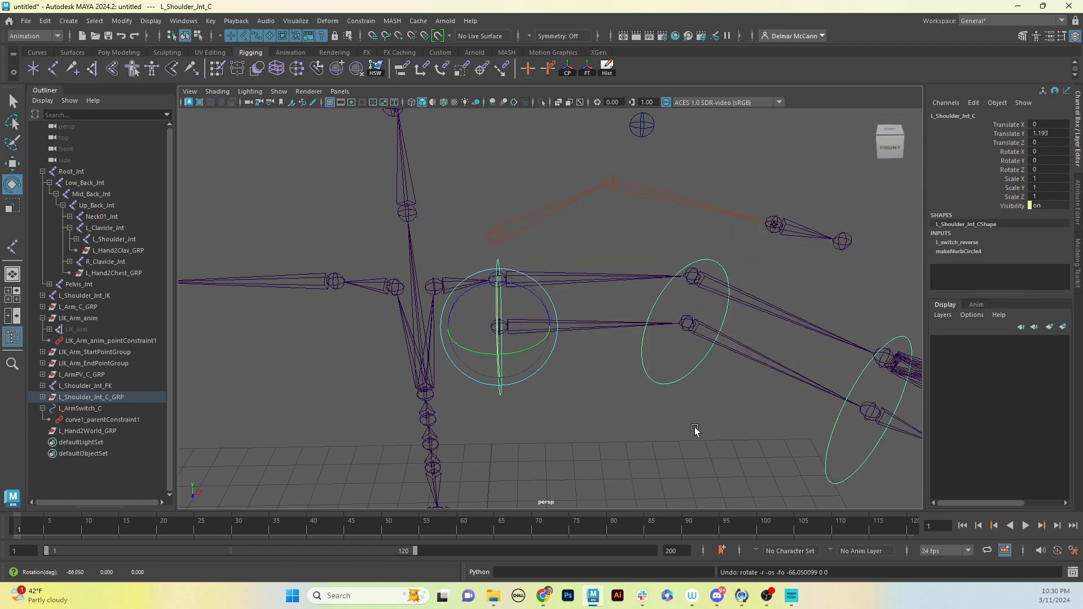
Inspect the L_Elbow_Jnt_C control and the L_Shoulder_Jnt_FK joint chain, selecting each one in turn
alt+middle_drag(688, 439, 685, 406)
alt+drag(686, 407, 621, 322)
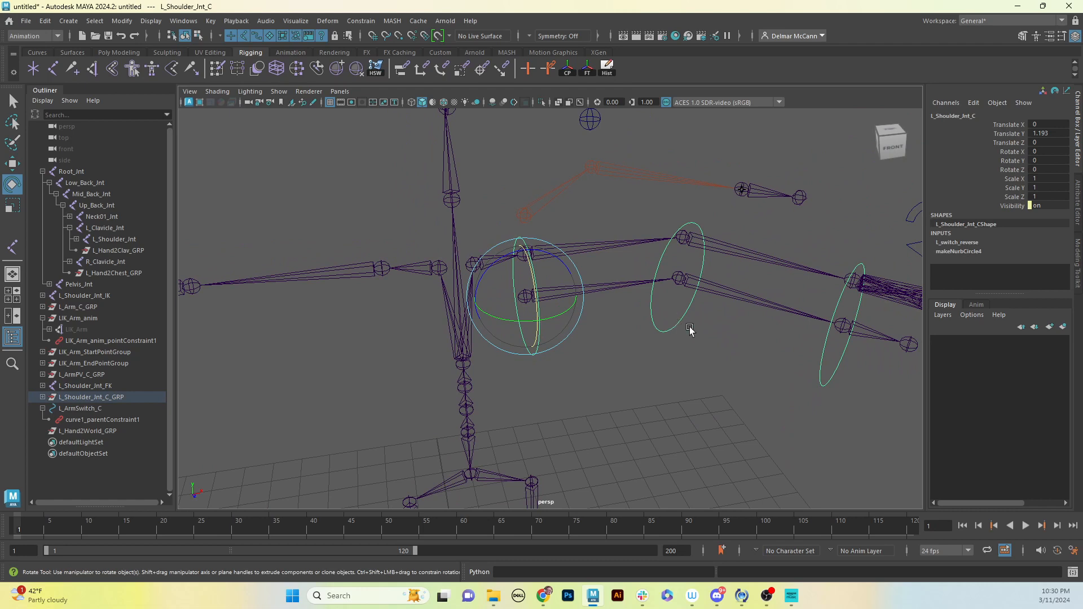
click(689, 313)
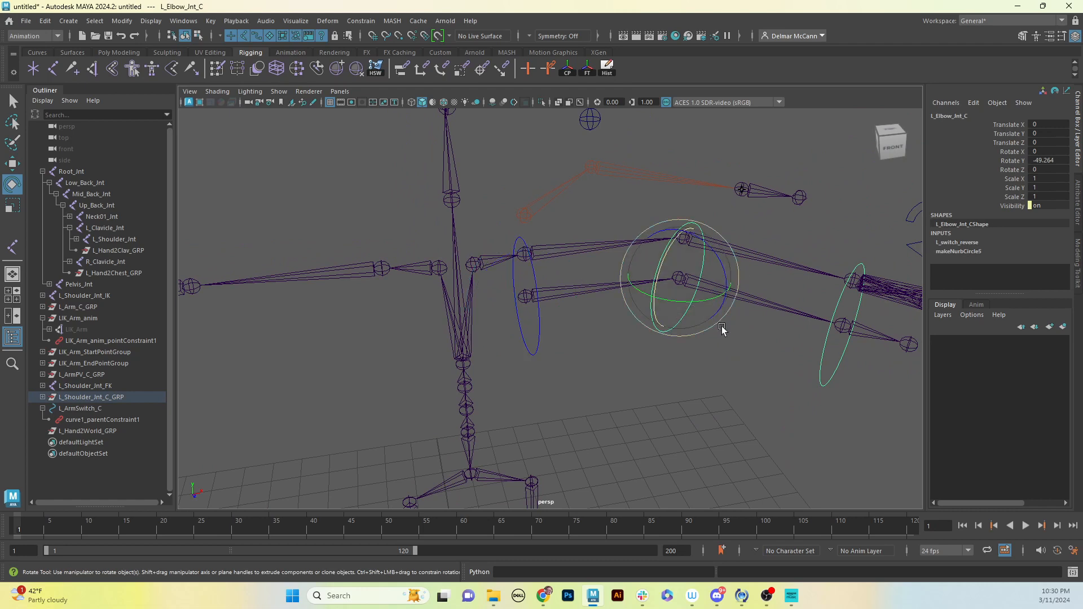
click(572, 294)
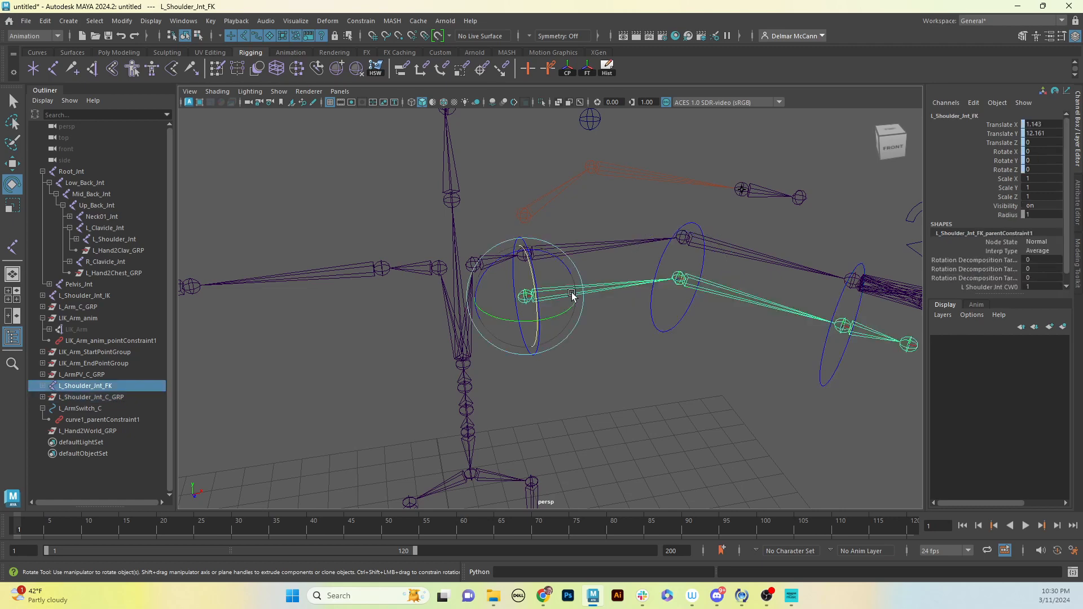
click(597, 344)
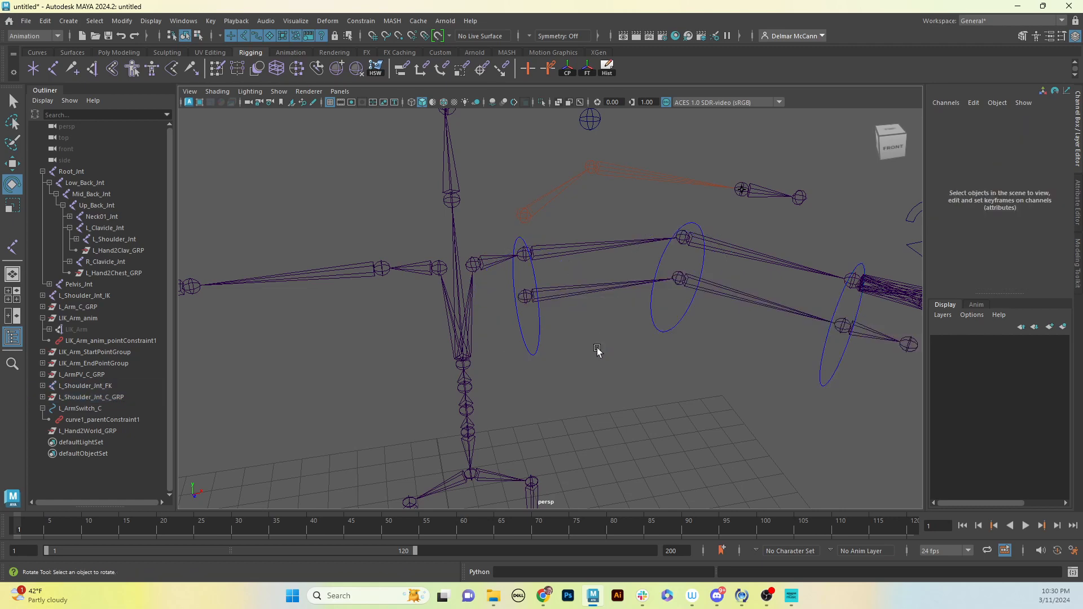
Try to rotate the L_Shoulder_Jnt_C control by about 21.25 degrees in Y
click(538, 343)
mouse_move(644, 346)
alt+mouse_down()
mouse_move(616, 343)
mouse_move(625, 343)
alt+mouse_up()
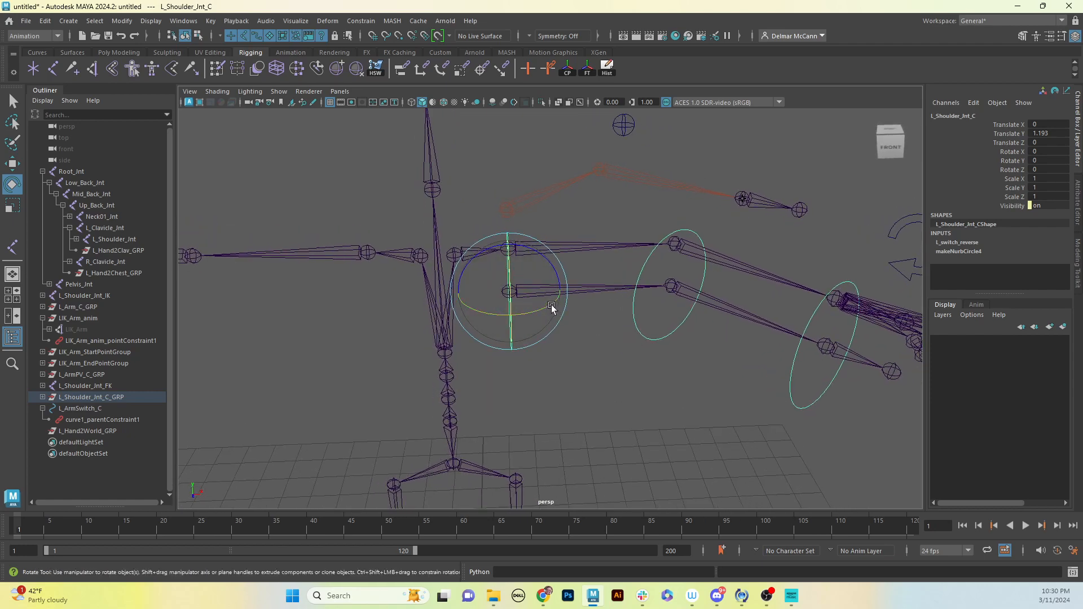
mouse_move(551, 308)
mouse_down()
mouse_move(515, 324)
mouse_move(558, 298)
mouse_up()
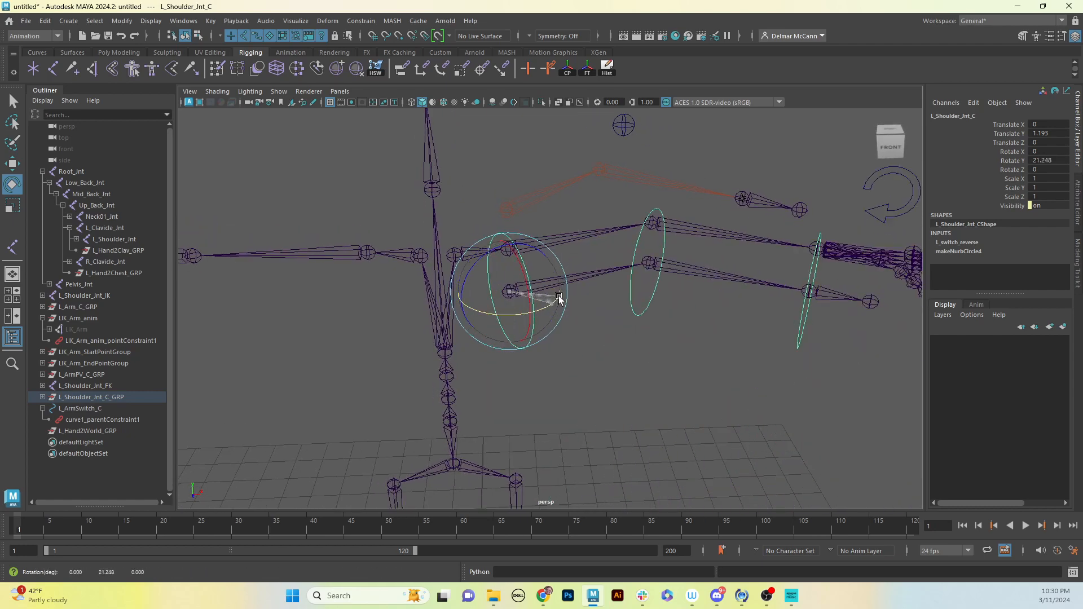
key(ctrl+z)
key(ctrl+z)
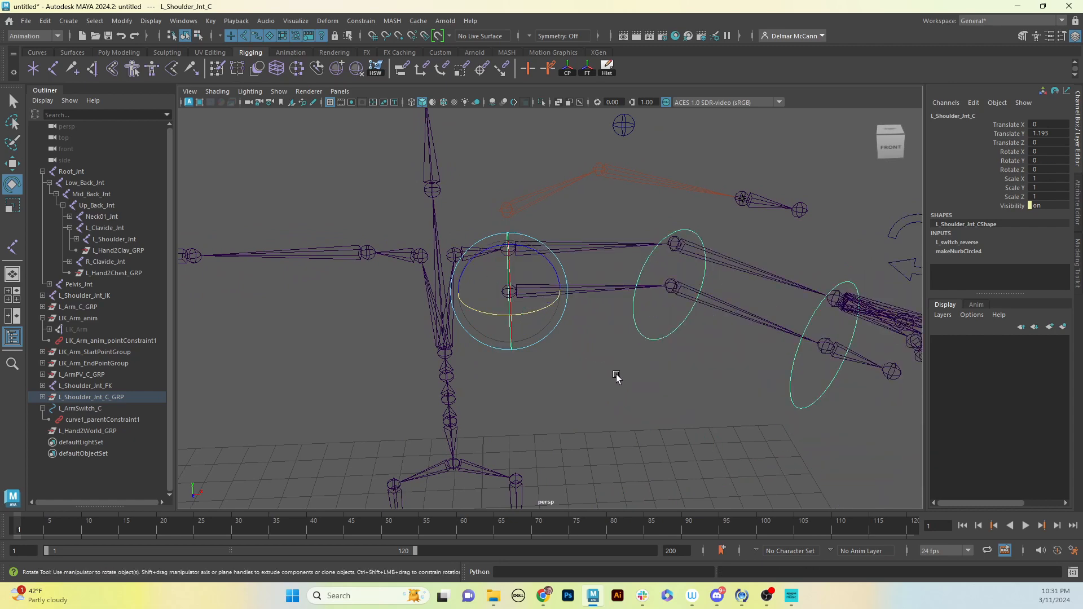
Select the L_Shoulder_Jnt_FK chain and examine it from several angles against the left arm's bind and IK joints
click(616, 377)
mouse_move(560, 351)
alt+mouse_down()
mouse_move(553, 370)
mouse_move(572, 351)
mouse_move(549, 355)
mouse_move(563, 357)
alt+mouse_up()
mouse_move(590, 351)
alt+mouse_down()
mouse_move(604, 358)
mouse_move(520, 365)
mouse_move(591, 342)
alt+mouse_up()
click(531, 342)
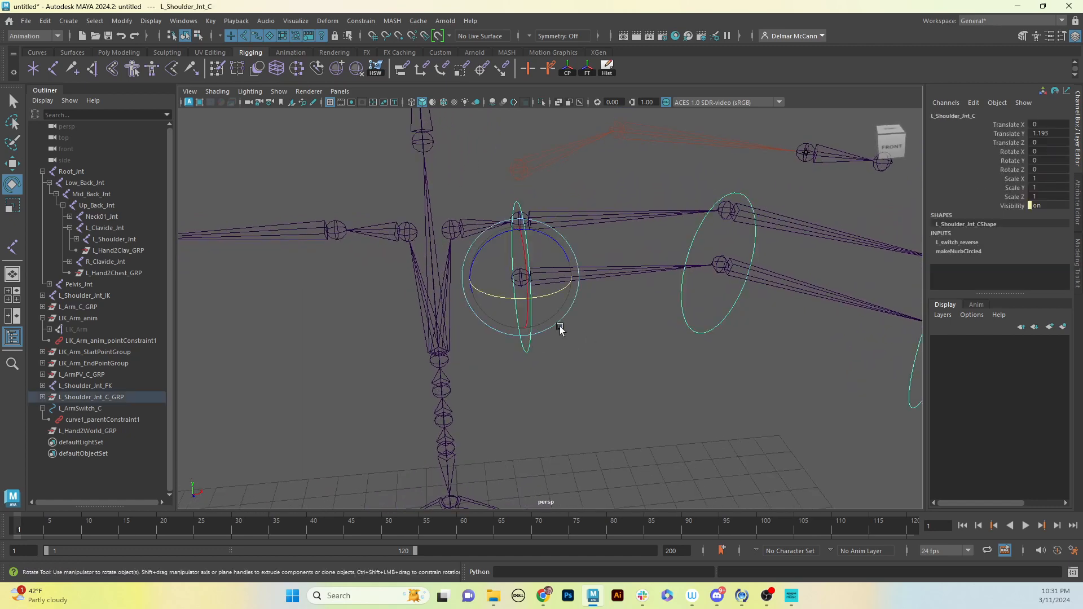
click(623, 269)
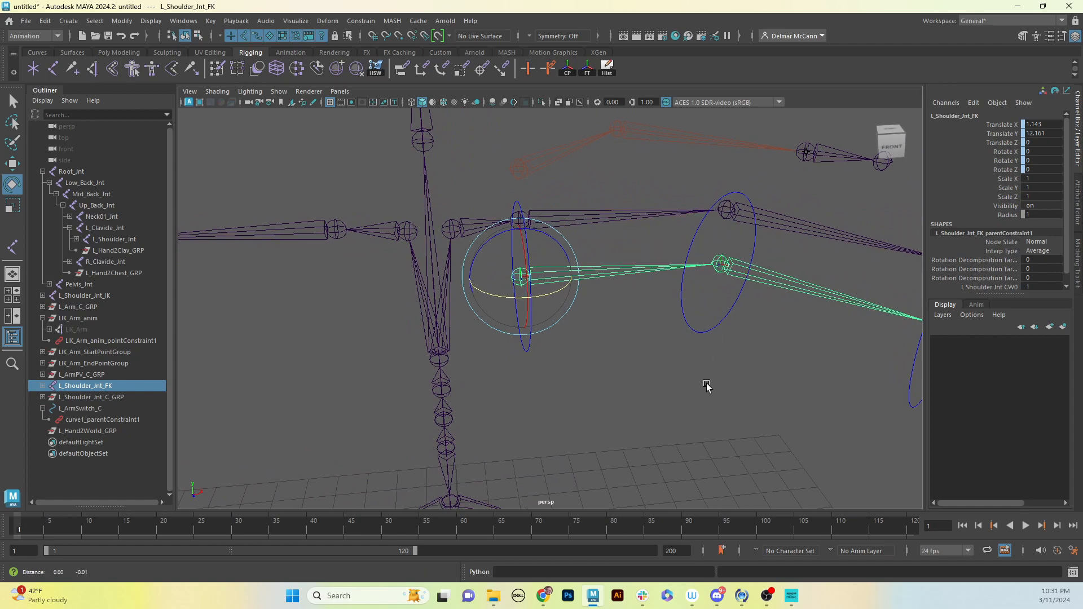
alt+drag(706, 389, 645, 349)
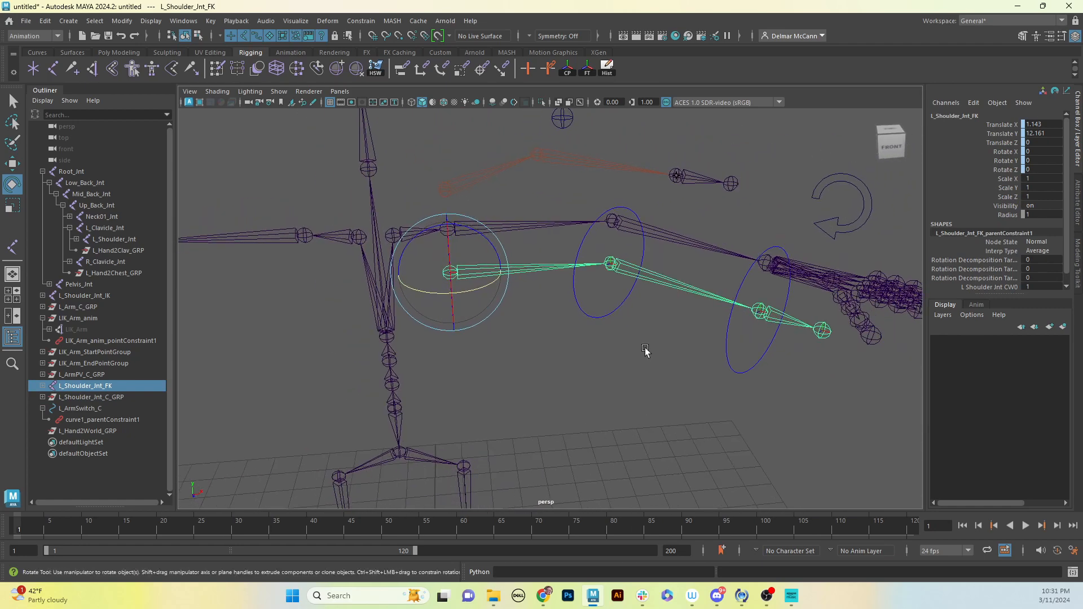
alt+middle_drag(498, 282, 504, 304)
alt+drag(504, 304, 445, 295)
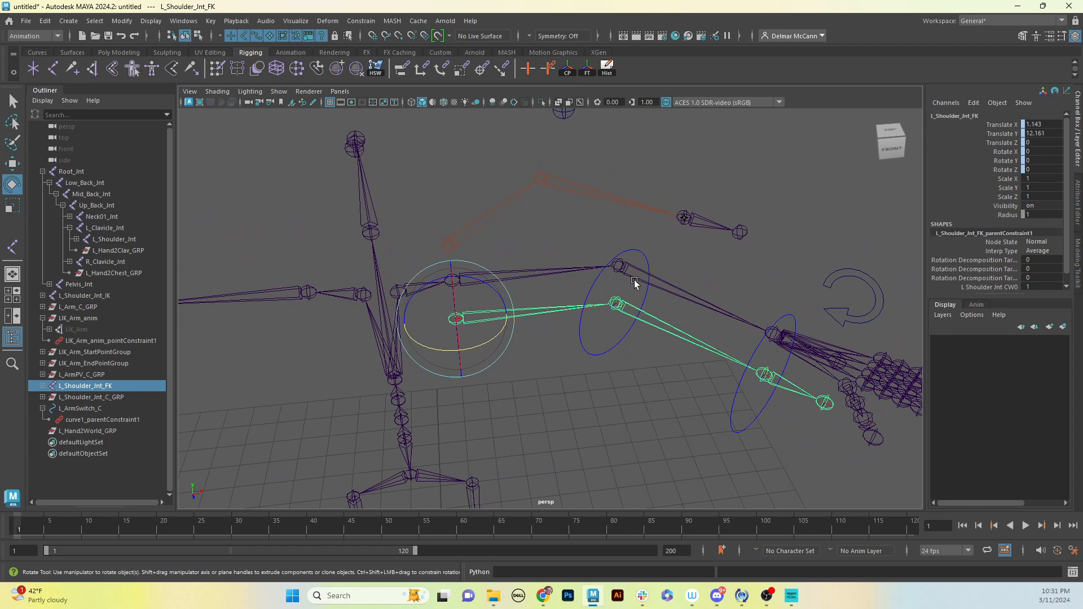
alt+drag(635, 414, 595, 310)
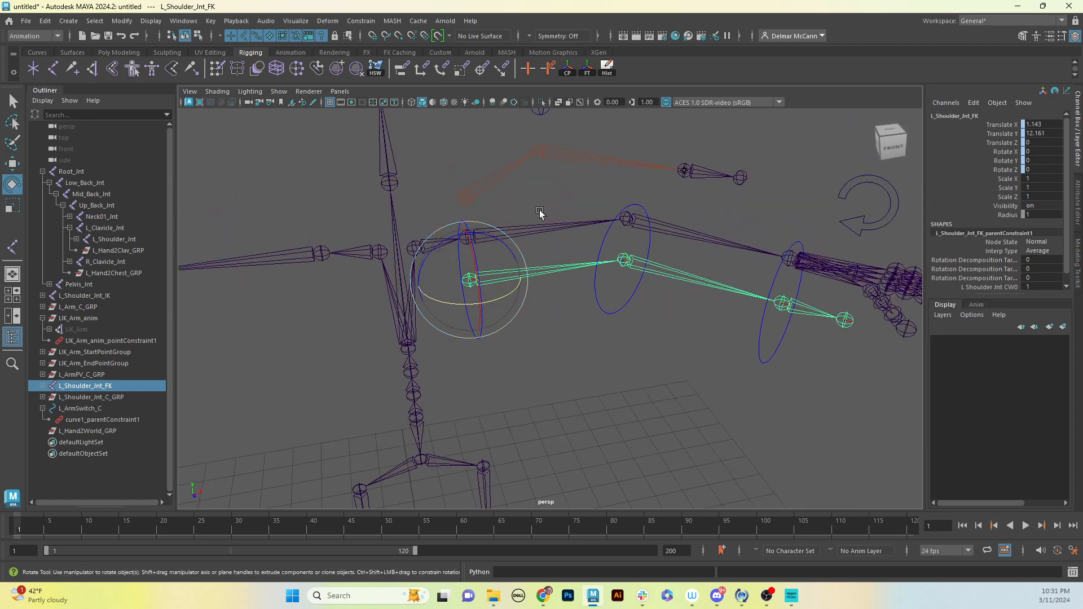
alt+drag(539, 212, 680, 289)
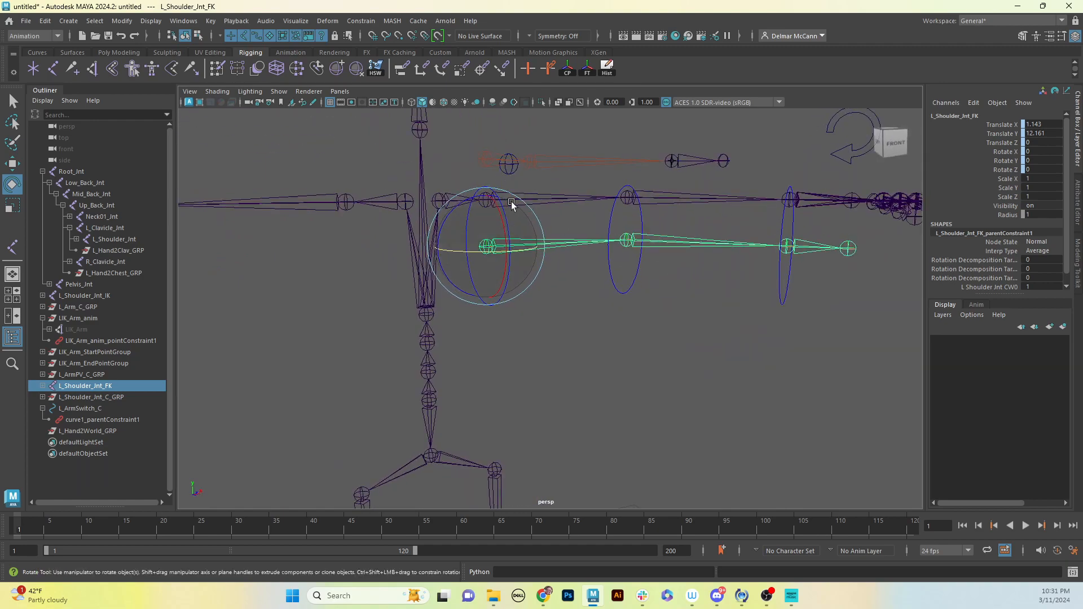
alt+drag(672, 215, 687, 233)
alt+drag(739, 271, 711, 257)
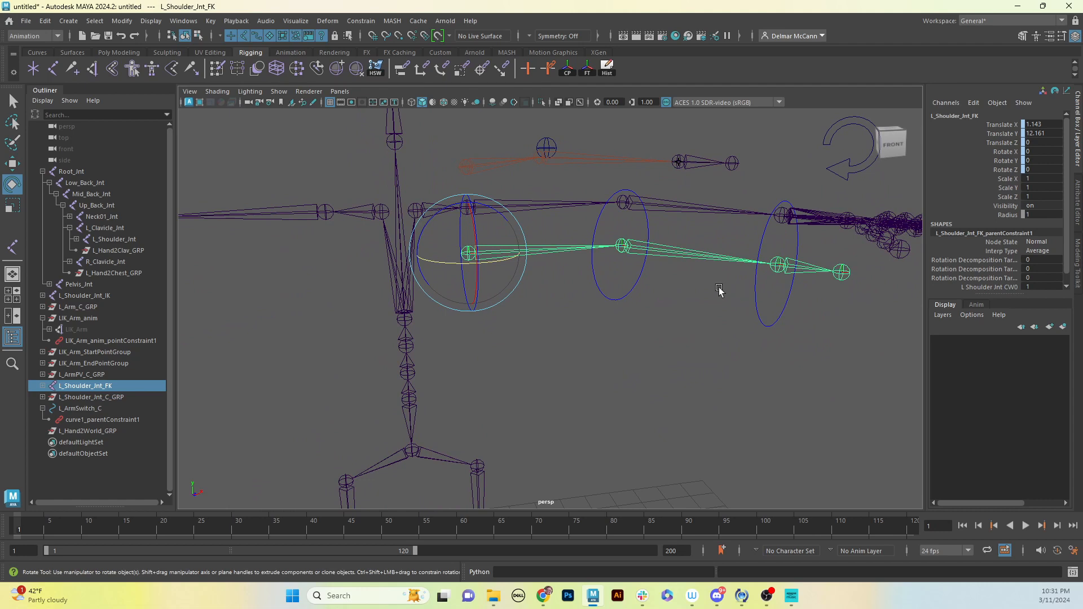
alt+middle_drag(624, 387, 667, 358)
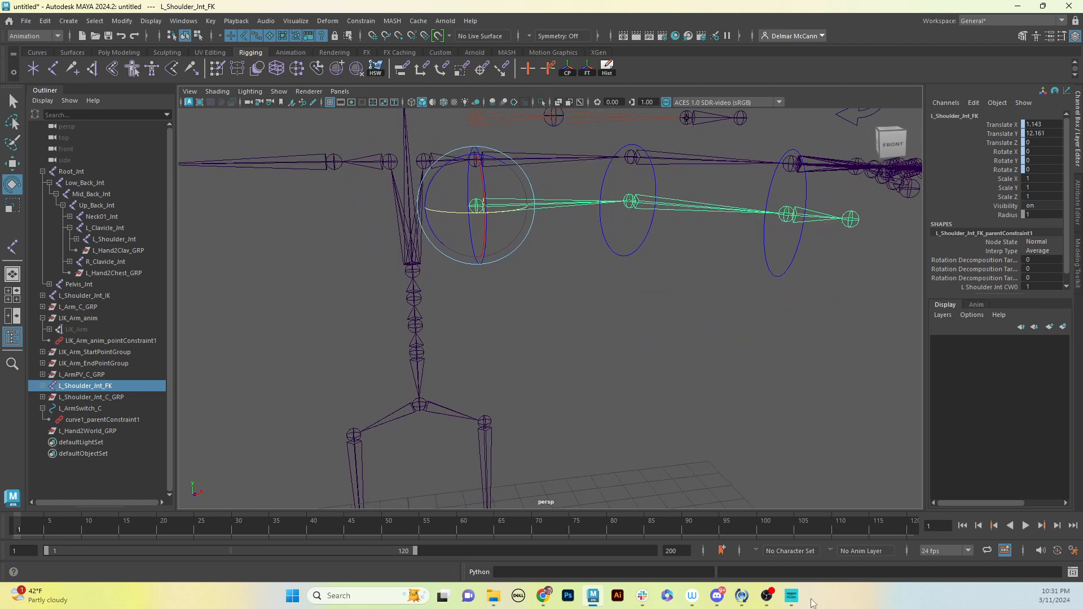